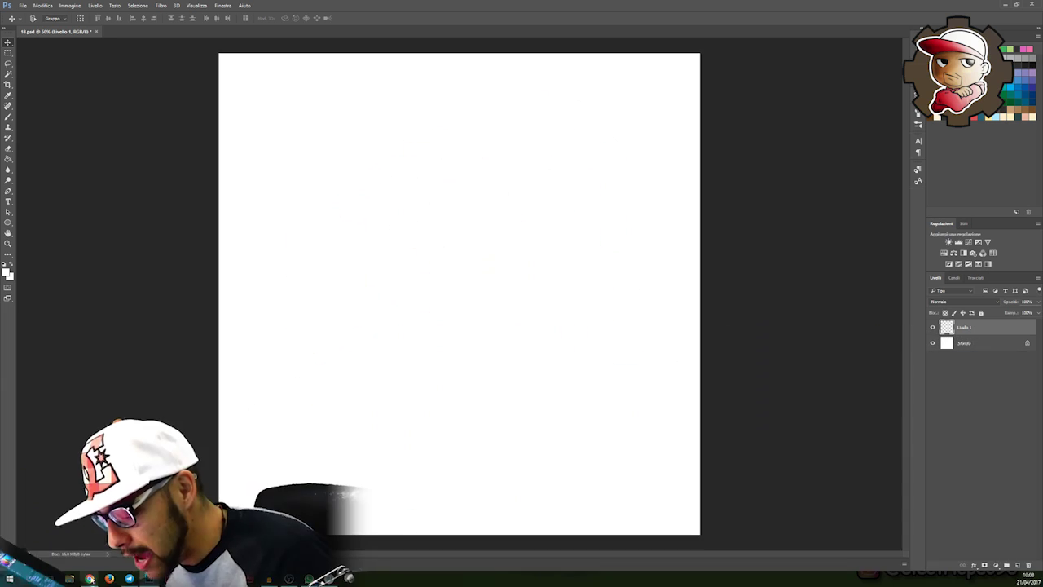
# Step: Switch to the browser and generate six random Pokémon from all regions and types
pyautogui.moveTo(89, 577)
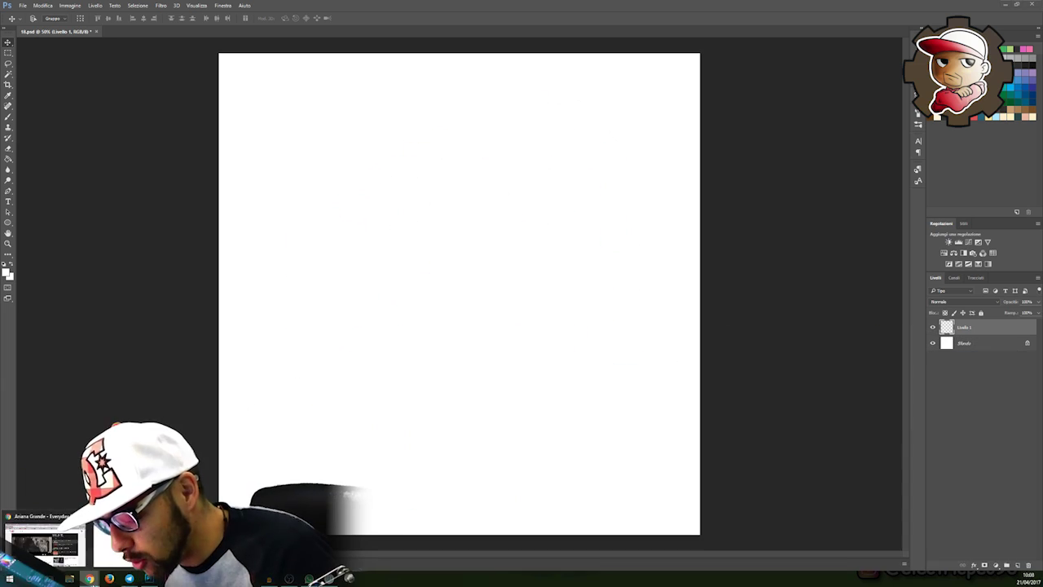
pyautogui.click(50, 540)
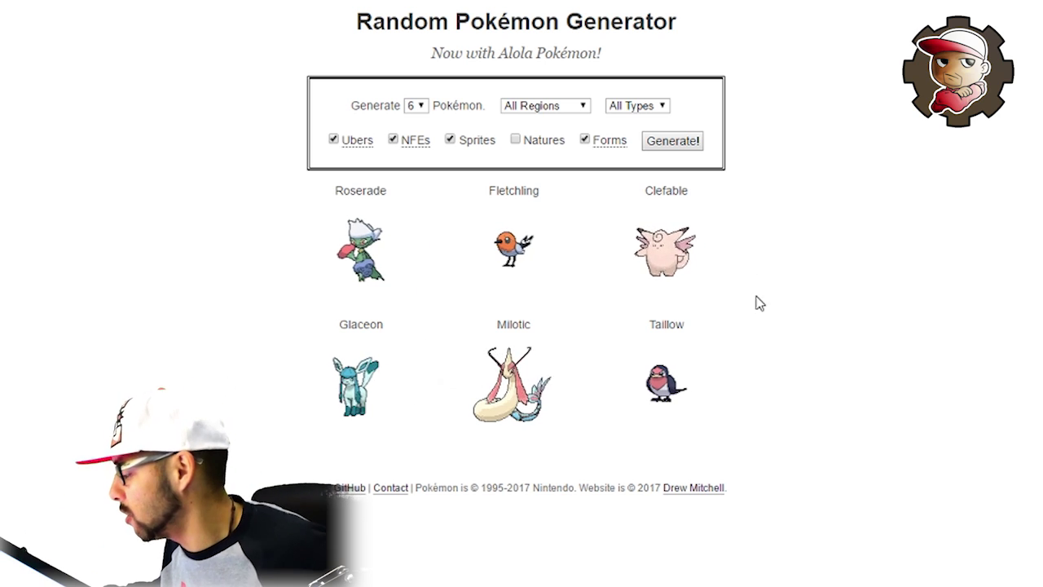
pyautogui.click(673, 141)
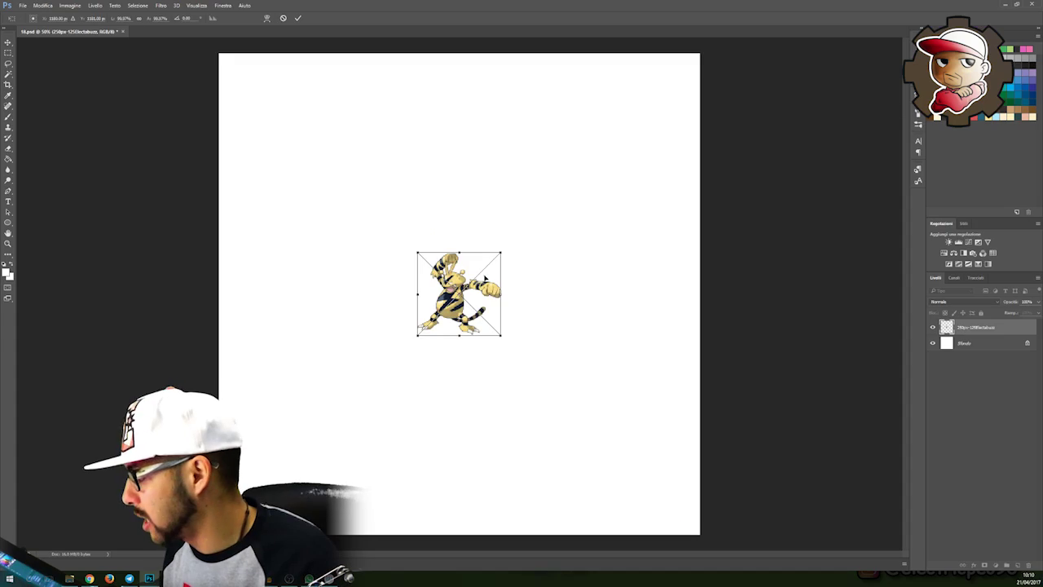
# Step: Enlarge the Electabuzz reference in the canvas's upper-left corner and move the Seedot image up beside it
pyautogui.moveTo(481, 267); pyautogui.dragTo(317, 126)
pyautogui.moveTo(337, 178); pyautogui.dragTo(361, 205)
pyautogui.moveTo(345, 146); pyautogui.dragTo(325, 134)
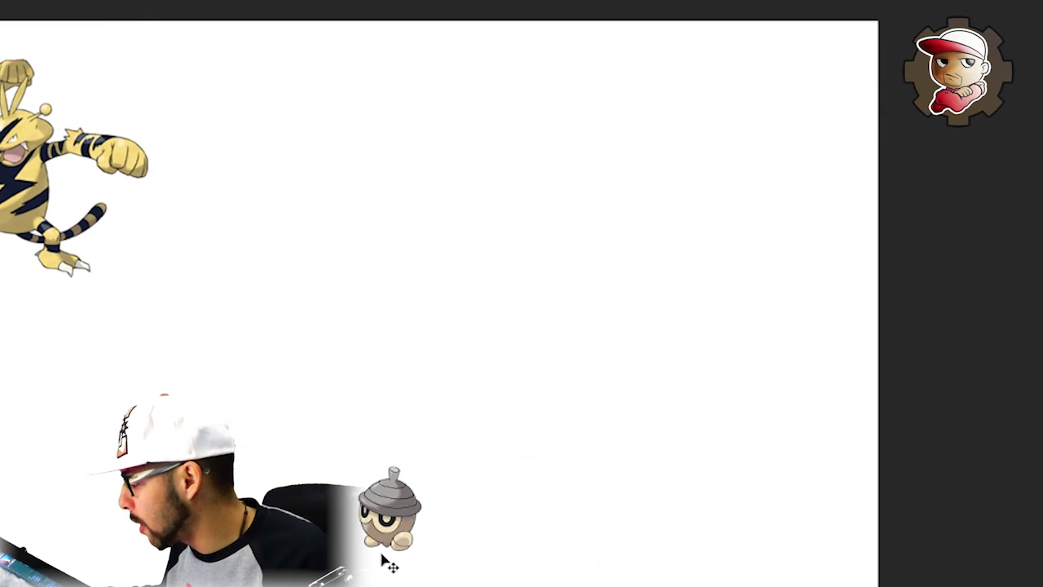
pyautogui.moveTo(386, 554); pyautogui.dragTo(218, 135)
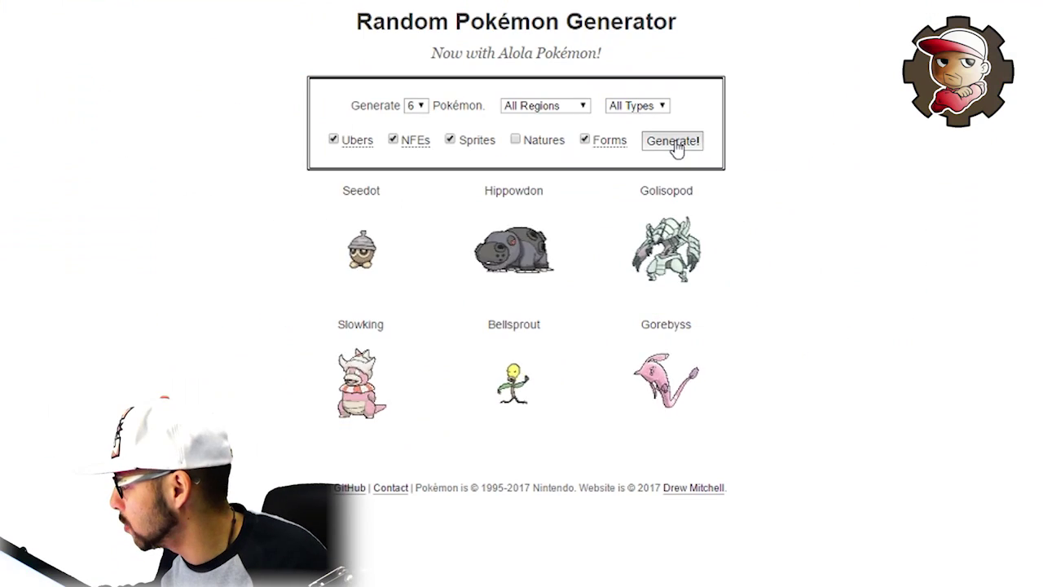
# Step: Generate another set of random Pokémon and place the Hitmonlee reference, scaled down, beside Seedot at the top of the canvas
pyautogui.click(673, 140)
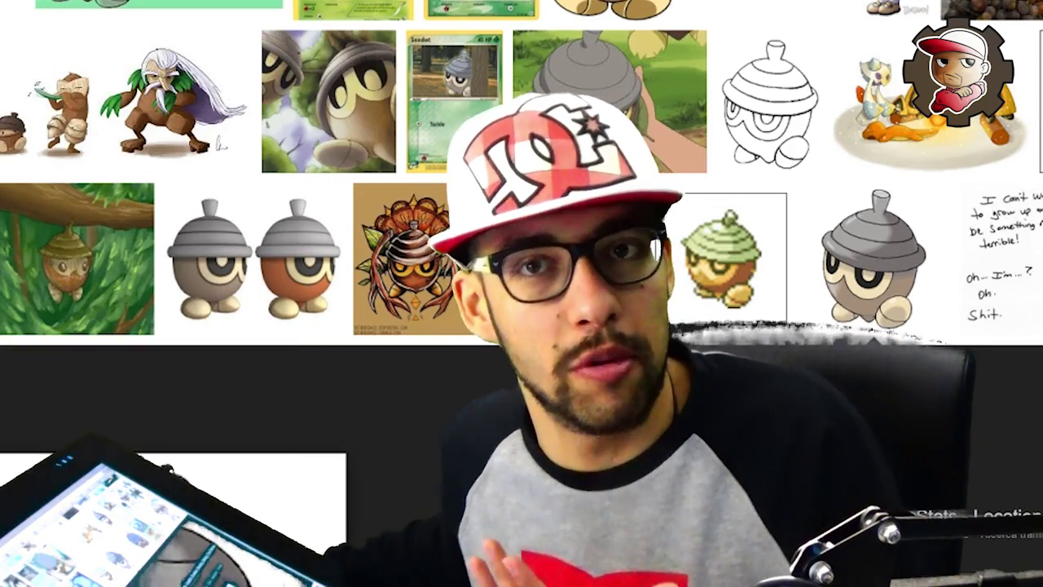
pyautogui.scroll(6, 522, 326)
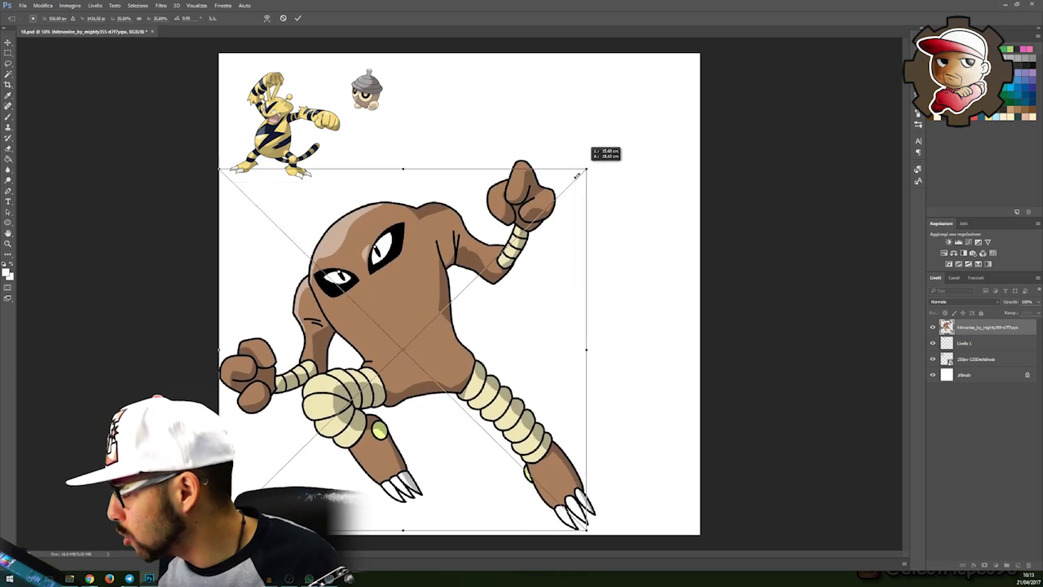
pyautogui.moveTo(582, 163); pyautogui.dragTo(481, 75)
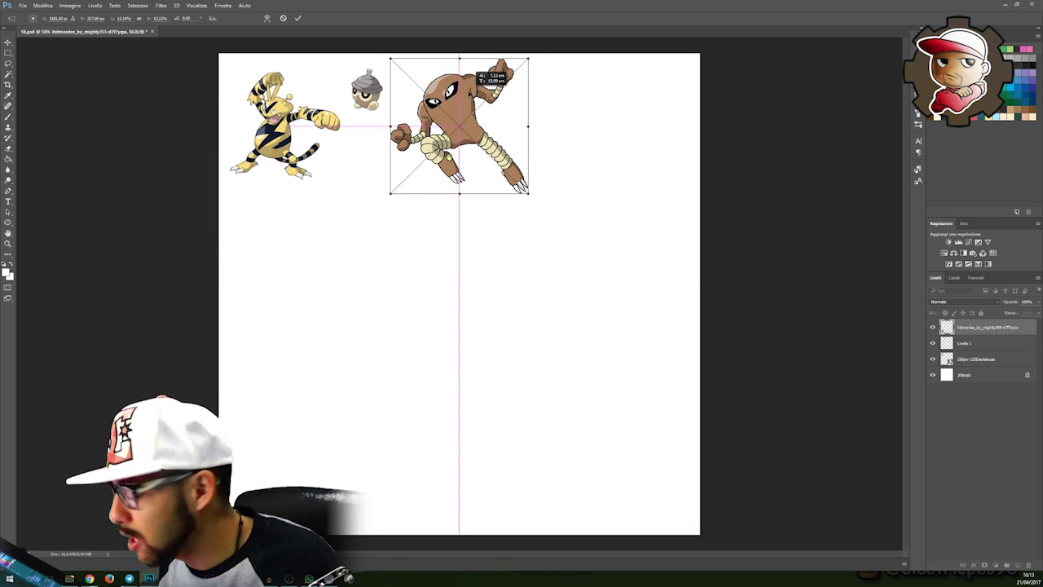
pyautogui.press('Return')
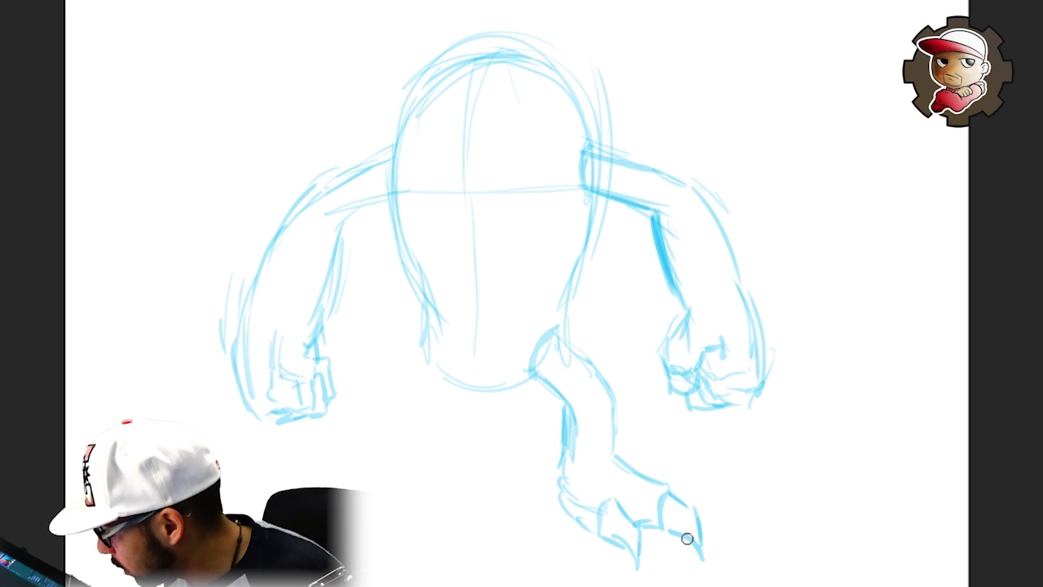
# Step: Sketch the creature's second clawed leg and the jagged stripes on both arms in light blue
pyautogui.moveTo(391, 408); pyautogui.dragTo(444, 377)
pyautogui.moveTo(423, 330); pyautogui.dragTo(377, 371)
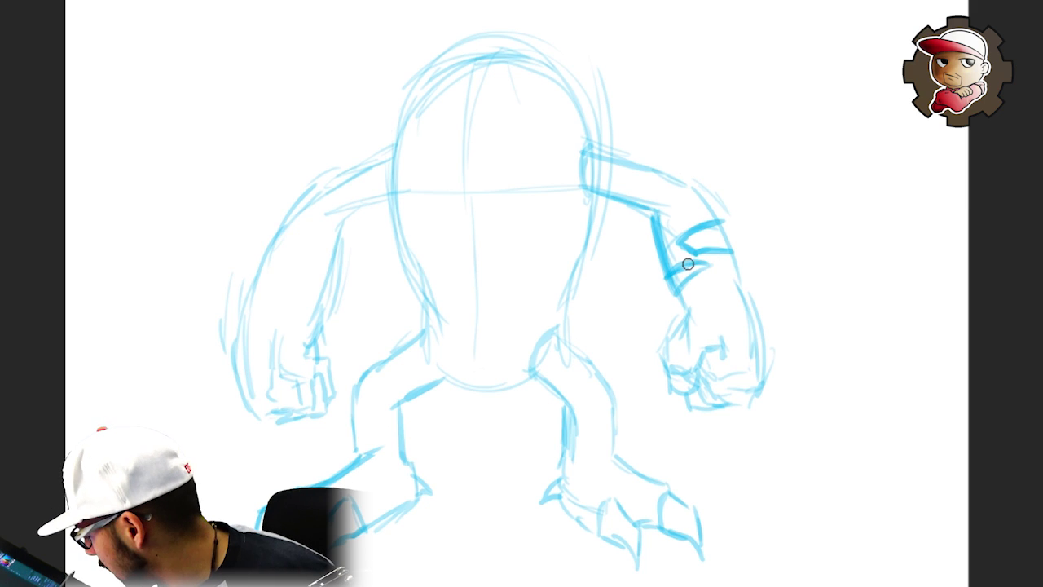
pyautogui.moveTo(733, 283); pyautogui.dragTo(699, 304)
pyautogui.moveTo(604, 189); pyautogui.dragTo(656, 171)
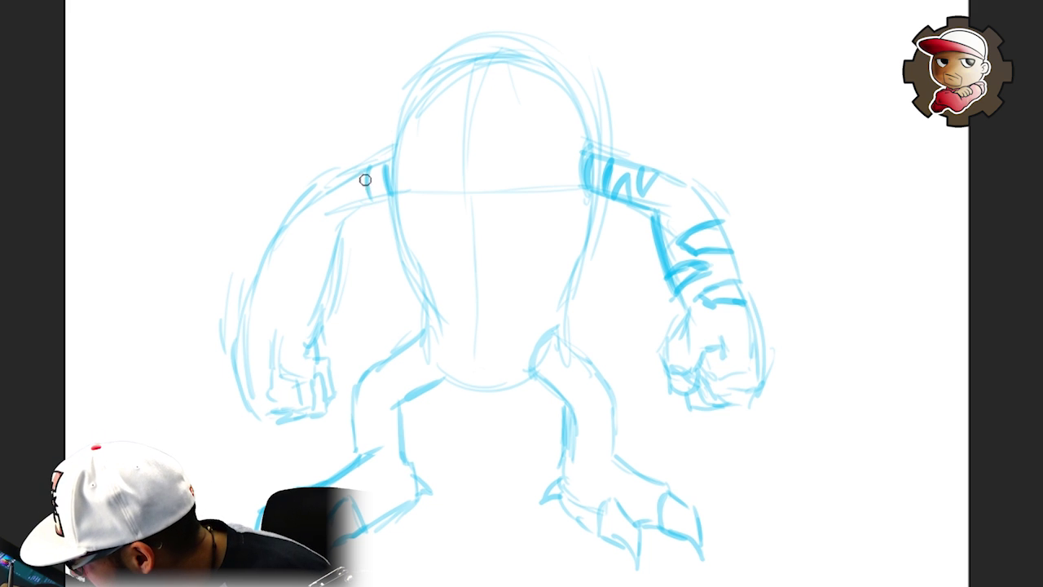
pyautogui.moveTo(405, 139)
pyautogui.mouseDown()
pyautogui.moveTo(505, 122)
pyautogui.moveTo(380, 142)
pyautogui.moveTo(405, 144)
pyautogui.mouseUp()
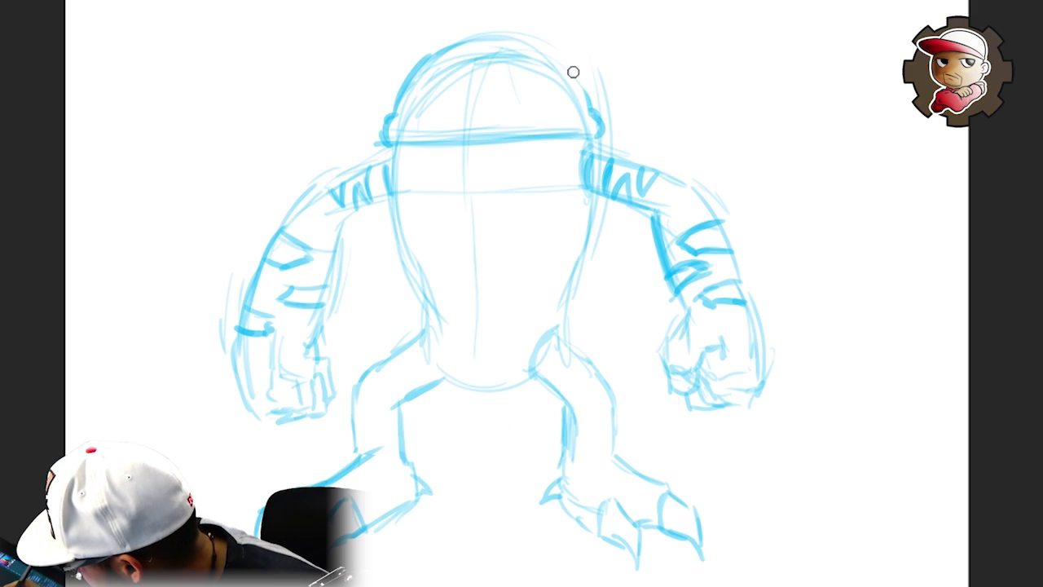
# Step: Sketch the acorn cap and half-closed eyes, and strengthen the body's outline with bolder blue strokes
pyautogui.moveTo(489, 255)
pyautogui.mouseDown()
pyautogui.moveTo(415, 246)
pyautogui.moveTo(474, 251)
pyautogui.mouseUp()
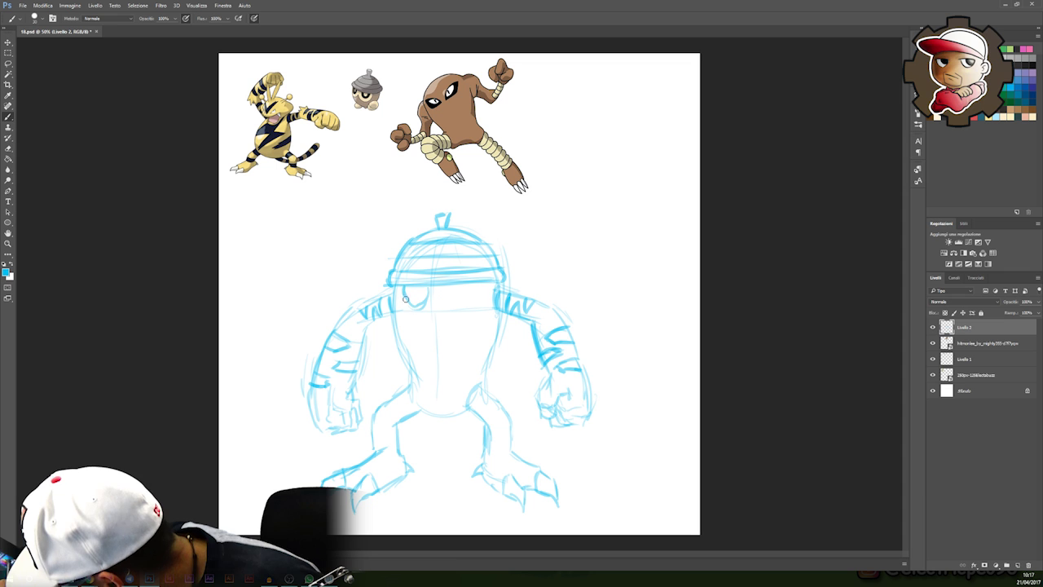
pyautogui.moveTo(391, 332); pyautogui.dragTo(407, 371)
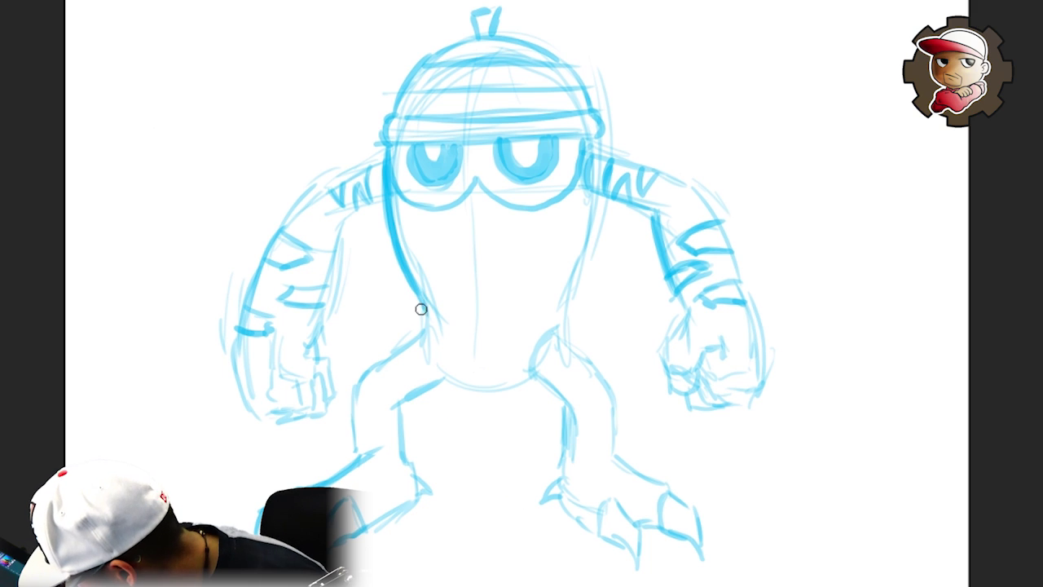
pyautogui.moveTo(421, 298)
pyautogui.mouseDown()
pyautogui.moveTo(441, 382)
pyautogui.moveTo(473, 392)
pyautogui.moveTo(534, 376)
pyautogui.mouseUp()
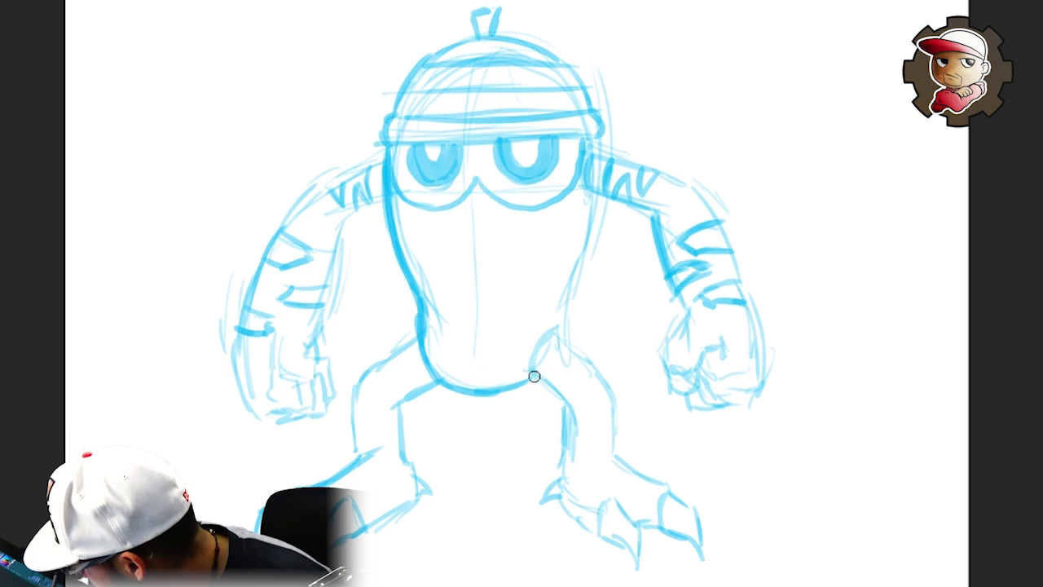
pyautogui.moveTo(567, 312); pyautogui.dragTo(594, 213)
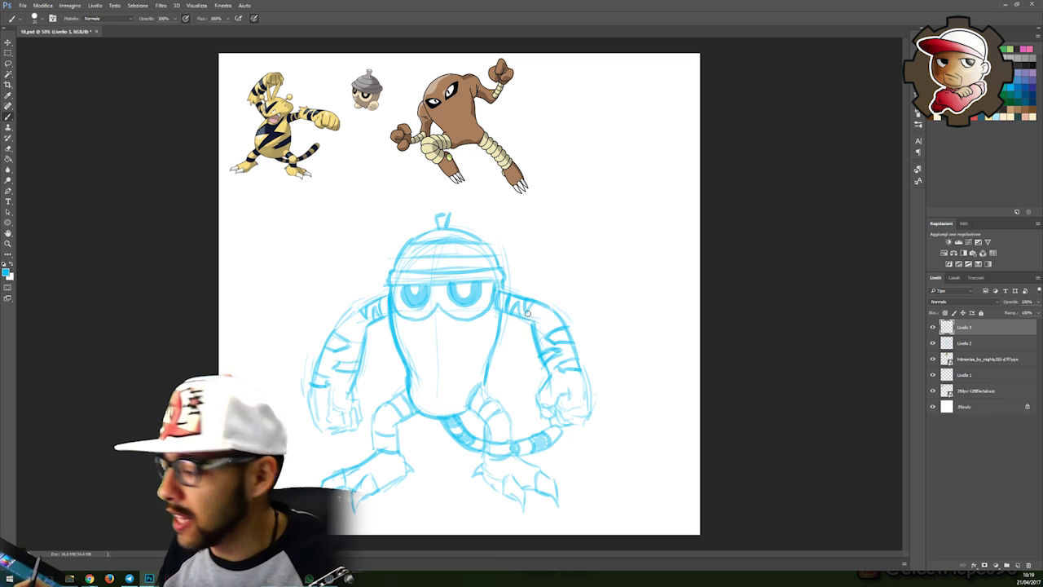
# Step: Reset the foreground colour to black and ink the acorn cap's brim, stem and dome over the blue sketch
pyautogui.press('d')
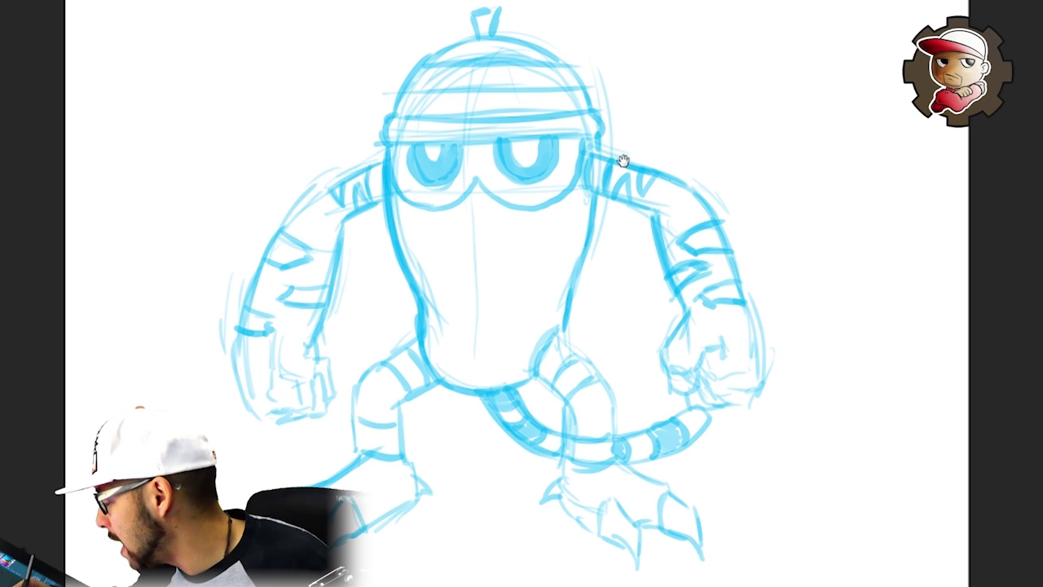
pyautogui.moveTo(601, 156); pyautogui.dragTo(737, 193)
pyautogui.moveTo(578, 231); pyautogui.dragTo(580, 224)
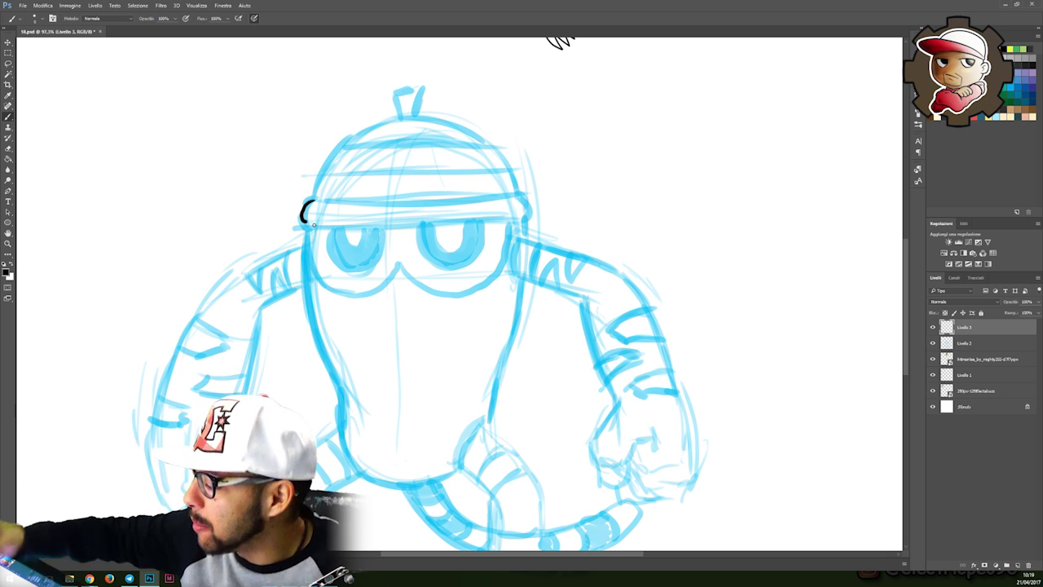
pyautogui.hotkey('ctrl', 'z')
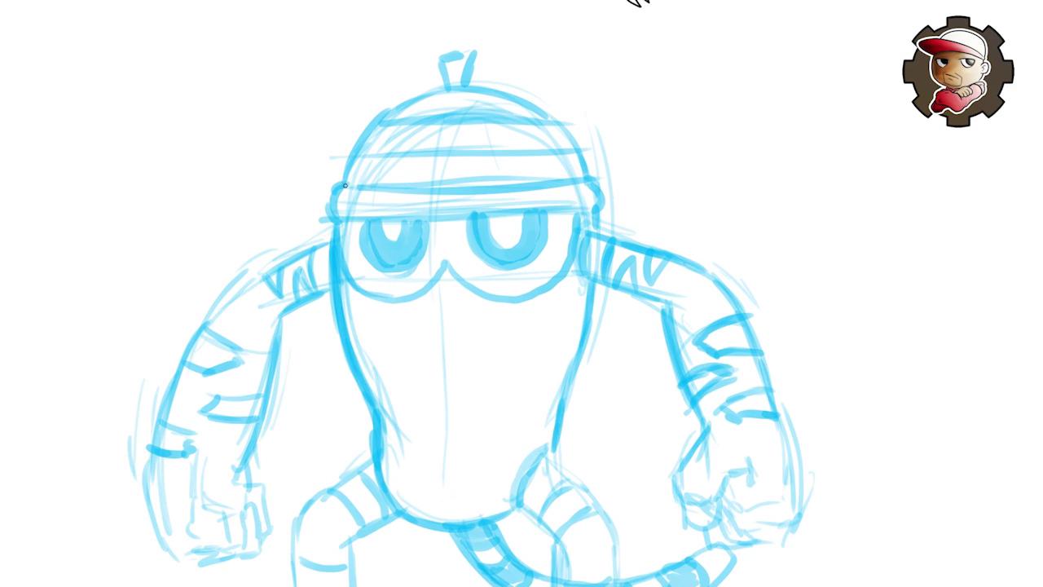
pyautogui.scroll(3, 603, 162)
pyautogui.moveTo(173, 192); pyautogui.dragTo(581, 226)
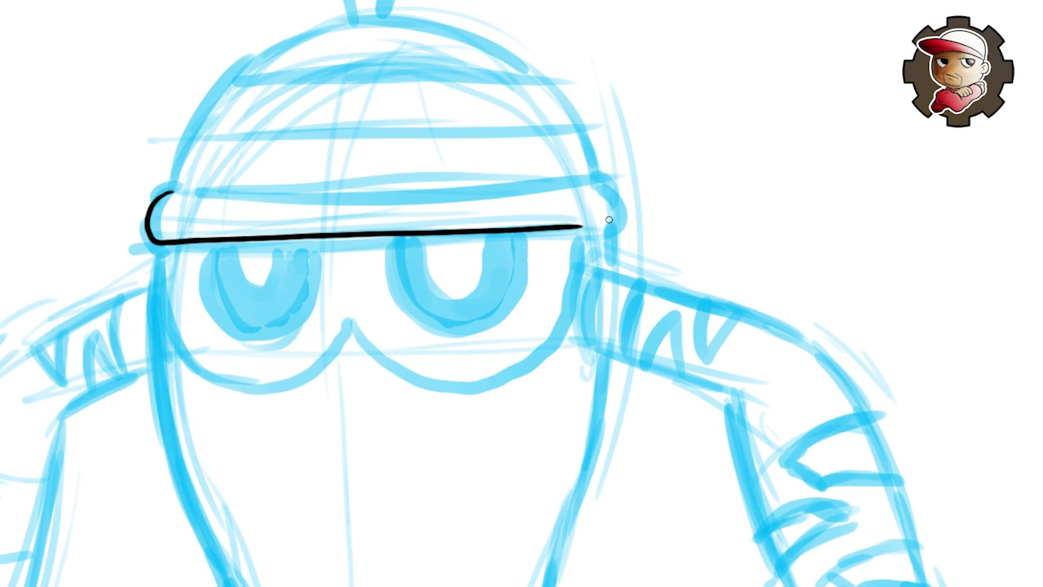
pyautogui.moveTo(594, 168)
pyautogui.mouseDown()
pyautogui.moveTo(569, 105)
pyautogui.moveTo(577, 228)
pyautogui.moveTo(453, 112)
pyautogui.moveTo(405, 148)
pyautogui.moveTo(385, 185)
pyautogui.moveTo(273, 243)
pyautogui.mouseUp()
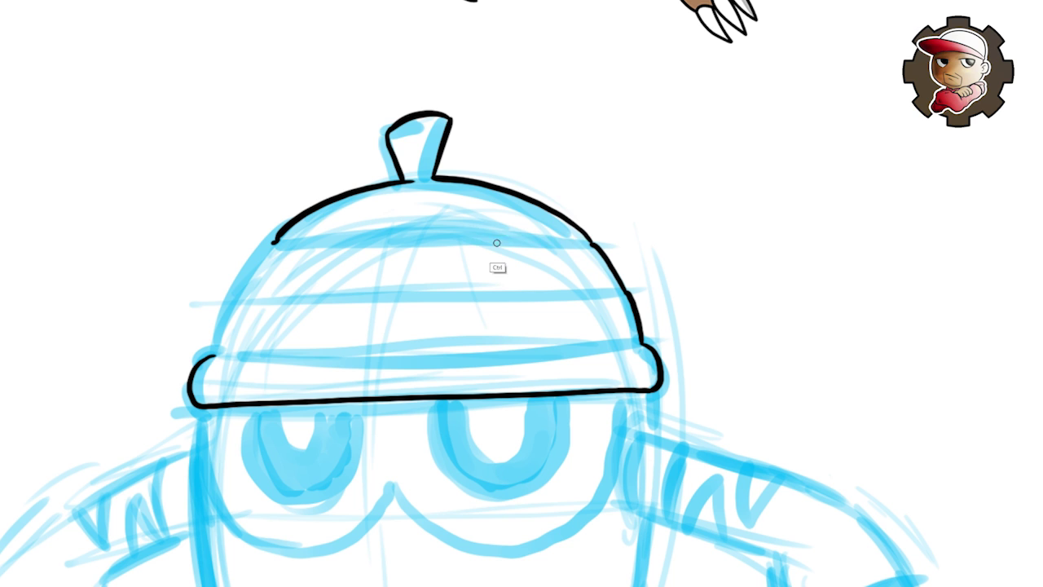
# Step: Ink the cap's horizontal ridge lines, try its left edge and undo the last two strokes
pyautogui.moveTo(481, 234); pyautogui.dragTo(589, 243)
pyautogui.moveTo(512, 291); pyautogui.dragTo(578, 292)
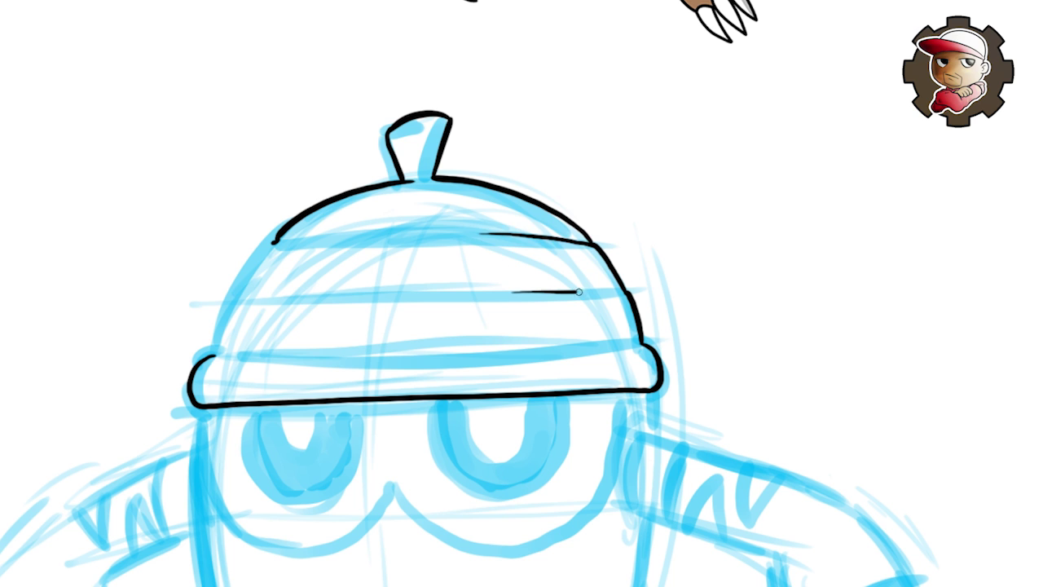
pyautogui.moveTo(244, 355); pyautogui.dragTo(642, 345)
pyautogui.moveTo(407, 295); pyautogui.dragTo(228, 304)
pyautogui.moveTo(274, 242); pyautogui.dragTo(216, 345)
pyautogui.hotkey('ctrl', 'z')
pyautogui.hotkey('ctrl', 'z')
# Step: Re-ink the cap's middle ridge and left edge, undoing the stray strokes
pyautogui.moveTo(364, 294); pyautogui.dragTo(227, 303)
pyautogui.moveTo(272, 242); pyautogui.dragTo(212, 353)
pyautogui.hotkey('ctrl', 'z')
pyautogui.moveTo(638, 374)
pyautogui.mouseDown()
pyautogui.moveTo(627, 231)
pyautogui.moveTo(556, 270)
pyautogui.mouseUp()
pyautogui.moveTo(353, 294)
pyautogui.mouseDown()
pyautogui.moveTo(456, 332)
pyautogui.moveTo(392, 334)
pyautogui.moveTo(438, 327)
pyautogui.moveTo(446, 292)
pyautogui.mouseUp()
pyautogui.hotkey('ctrl', 'z')
pyautogui.moveTo(167, 301)
pyautogui.mouseDown()
pyautogui.moveTo(222, 397)
pyautogui.moveTo(282, 297)
pyautogui.moveTo(237, 296)
pyautogui.mouseUp()
pyautogui.hotkey('ctrl', 'z')
pyautogui.hotkey('ctrl', 'z')
# Step: Select the U-shaped parts of both eyes, fill them with black and deselect
pyautogui.click(265, 353)
pyautogui.keyDown('shift'); pyautogui.click(369, 364); pyautogui.keyUp('shift')
pyautogui.hotkey('alt', 'BackSpace')
pyautogui.hotkey('ctrl', 'd')
# Step: Ink the side of the head below the brim, the shoulder curve and the upper edge of the right-hand arm
pyautogui.moveTo(522, 366); pyautogui.dragTo(579, 180)
pyautogui.moveTo(106, 118); pyautogui.dragTo(188, 521)
pyautogui.moveTo(616, 179); pyautogui.dragTo(615, 160)
pyautogui.moveTo(643, 81); pyautogui.dragTo(643, 123)
pyautogui.moveTo(641, 123)
pyautogui.mouseDown()
pyautogui.moveTo(626, 229)
pyautogui.moveTo(833, 189)
pyautogui.mouseUp()
# Step: Ink the jagged fur tuft on the right-hand arm's elbow and the arm's lower edge
pyautogui.moveTo(815, 195); pyautogui.dragTo(570, 231)
pyautogui.moveTo(586, 217); pyautogui.dragTo(627, 231)
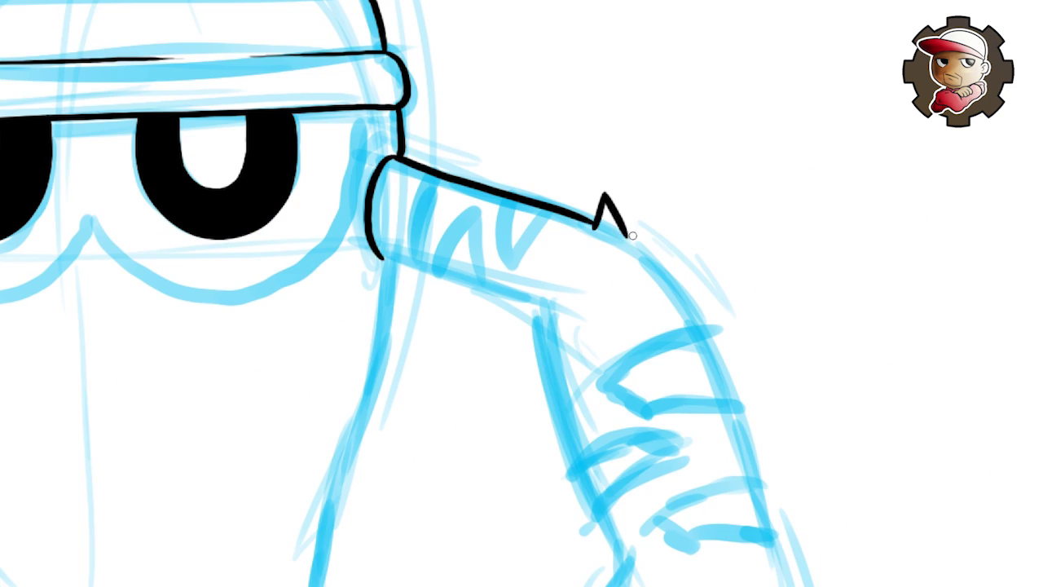
pyautogui.moveTo(550, 243); pyautogui.dragTo(569, 250)
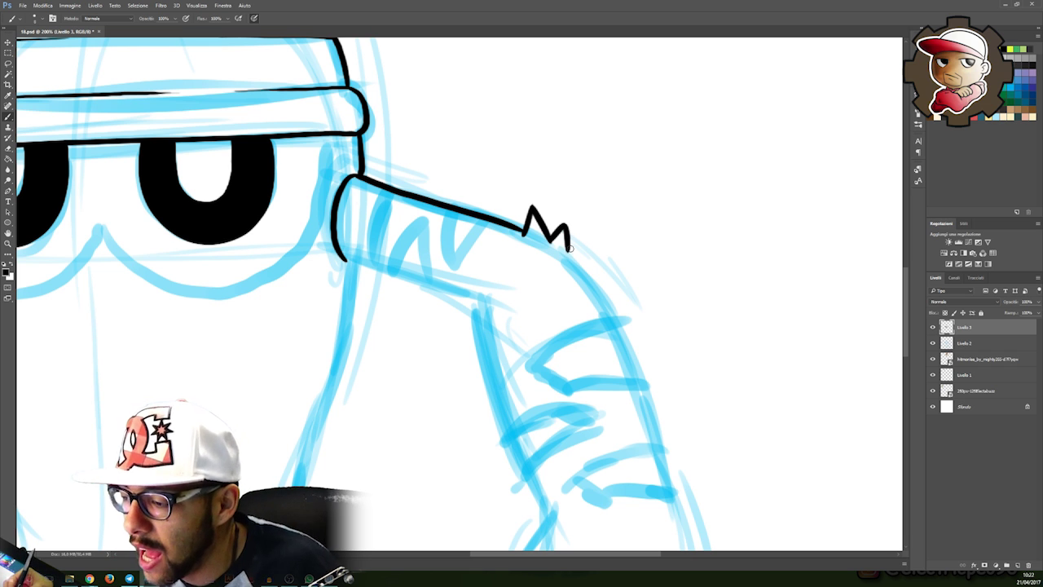
pyautogui.moveTo(570, 249)
pyautogui.mouseDown()
pyautogui.moveTo(518, 222)
pyautogui.moveTo(548, 186)
pyautogui.moveTo(554, 254)
pyautogui.moveTo(565, 248)
pyautogui.mouseUp()
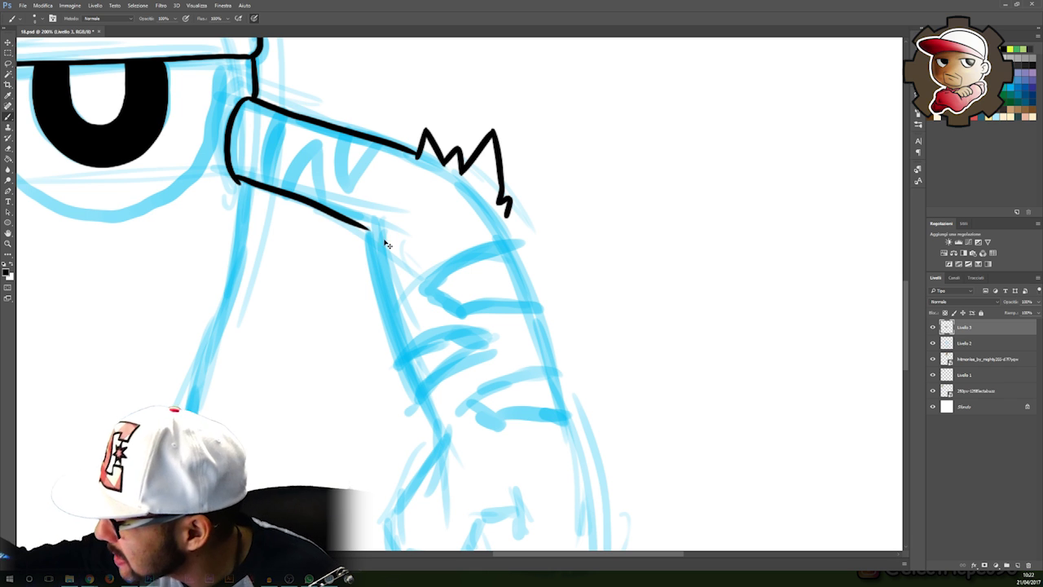
pyautogui.moveTo(236, 179)
pyautogui.mouseDown()
pyautogui.moveTo(374, 228)
pyautogui.moveTo(327, 168)
pyautogui.moveTo(390, 385)
pyautogui.mouseUp()
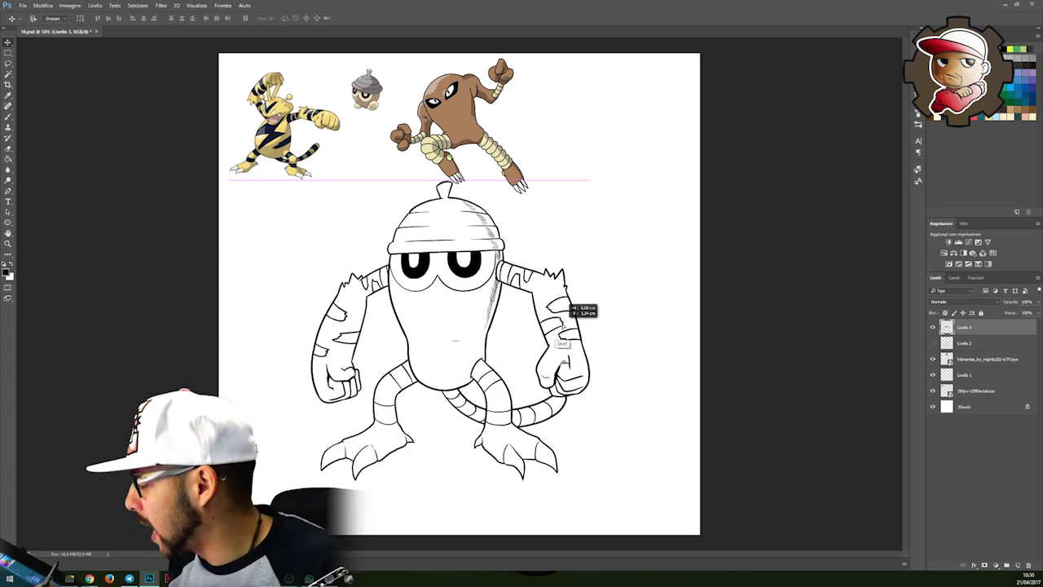
# Step: Reposition the finished line art below the references and select the empty area around it with the Magic Wand
pyautogui.moveTo(565, 326)
pyautogui.mouseDown()
pyautogui.moveTo(559, 353)
pyautogui.moveTo(559, 326)
pyautogui.mouseUp()
pyautogui.press('q')
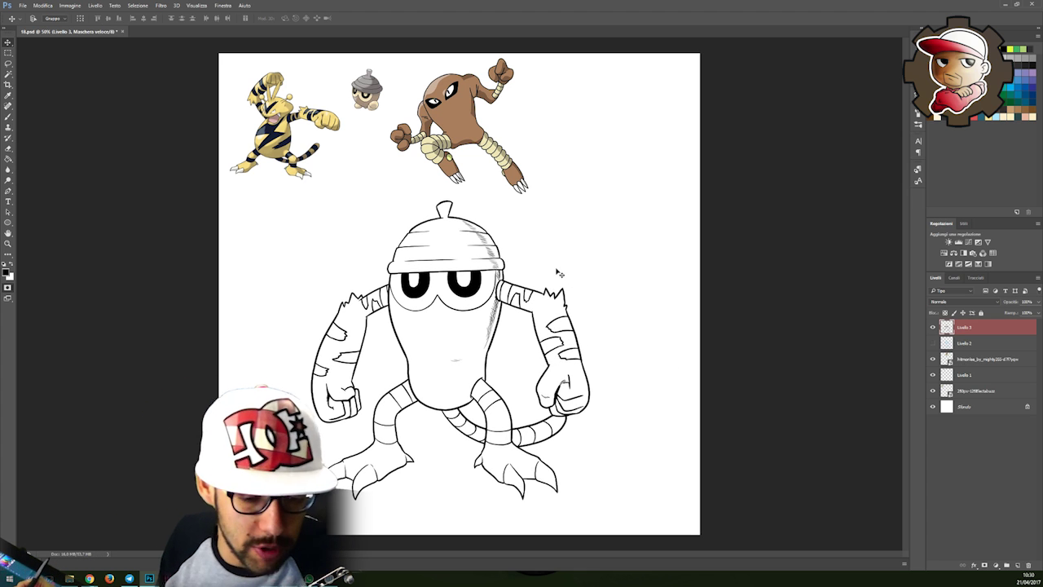
pyautogui.press('w')
pyautogui.keyDown('shift'); pyautogui.click(570, 258); pyautogui.keyUp('shift')
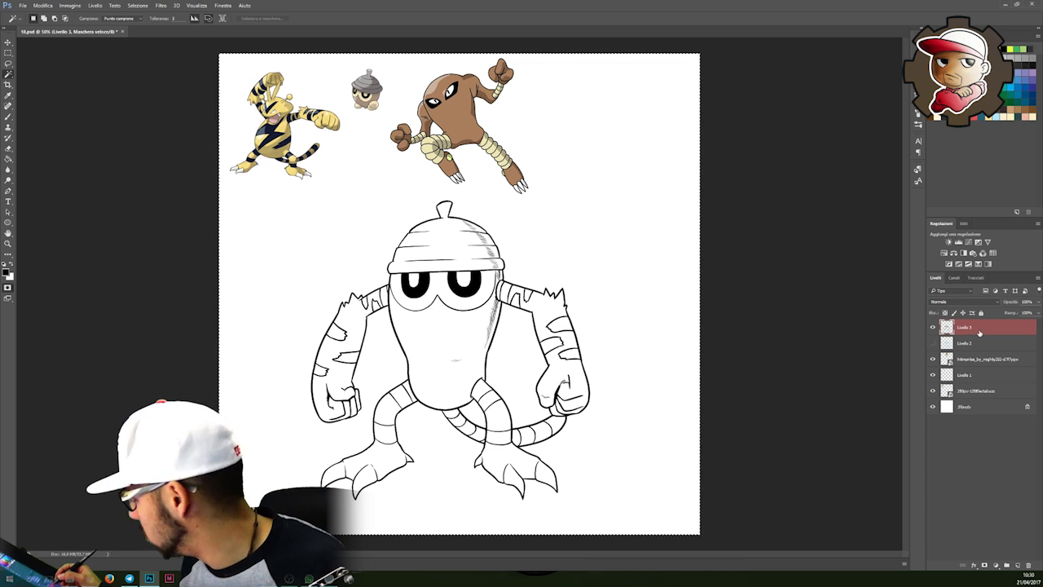
pyautogui.press('q')
pyautogui.keyDown('shift'); pyautogui.click(562, 399); pyautogui.keyUp('shift')
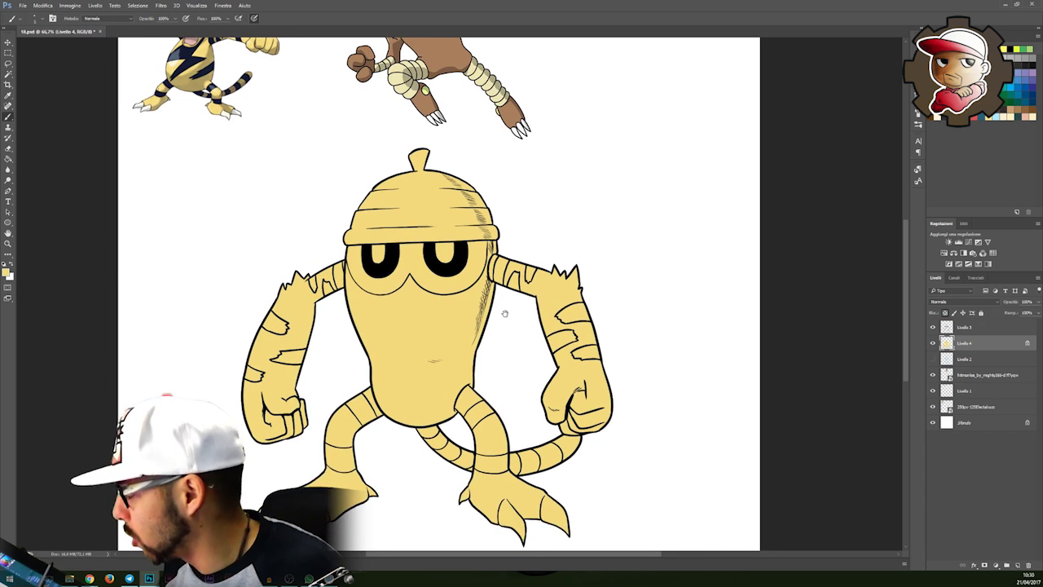
# Step: Sample Hitmonlee's brown, choose a larger hard round brush and paint the body brown on the flat-colour layer
pyautogui.moveTo(504, 313)
pyautogui.mouseDown()
pyautogui.moveTo(517, 326)
pyautogui.moveTo(534, 300)
pyautogui.mouseUp()
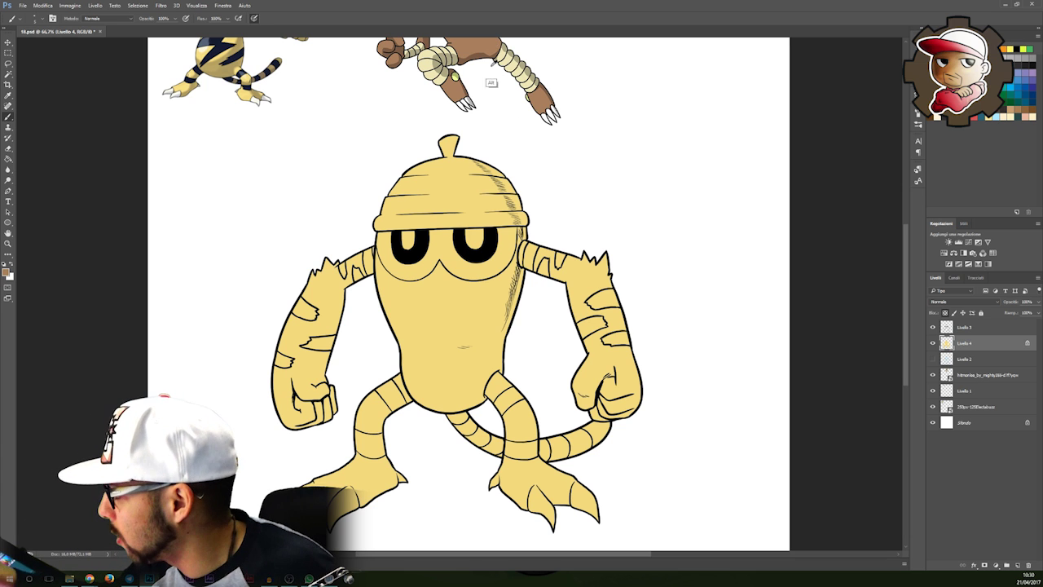
pyautogui.scroll(1, 467, 264)
pyautogui.rightClick(466, 255)
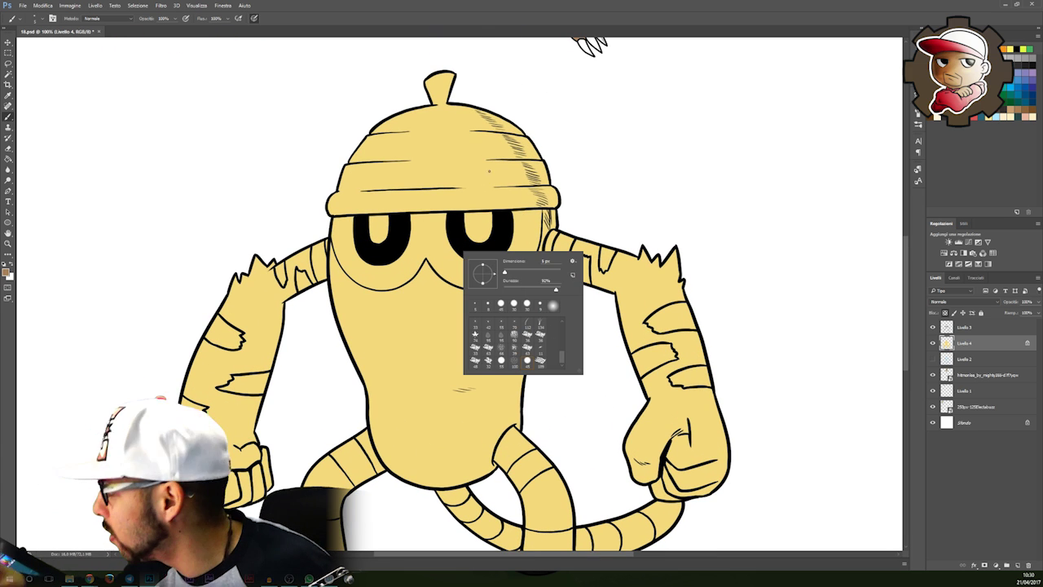
pyautogui.click(528, 360)
pyautogui.click(454, 16)
pyautogui.moveTo(456, 277); pyautogui.dragTo(497, 241)
pyautogui.moveTo(391, 185)
pyautogui.mouseDown()
pyautogui.moveTo(388, 257)
pyautogui.moveTo(430, 400)
pyautogui.moveTo(457, 430)
pyautogui.moveTo(473, 430)
pyautogui.moveTo(535, 367)
pyautogui.moveTo(558, 364)
pyautogui.moveTo(590, 173)
pyautogui.moveTo(506, 246)
pyautogui.mouseUp()
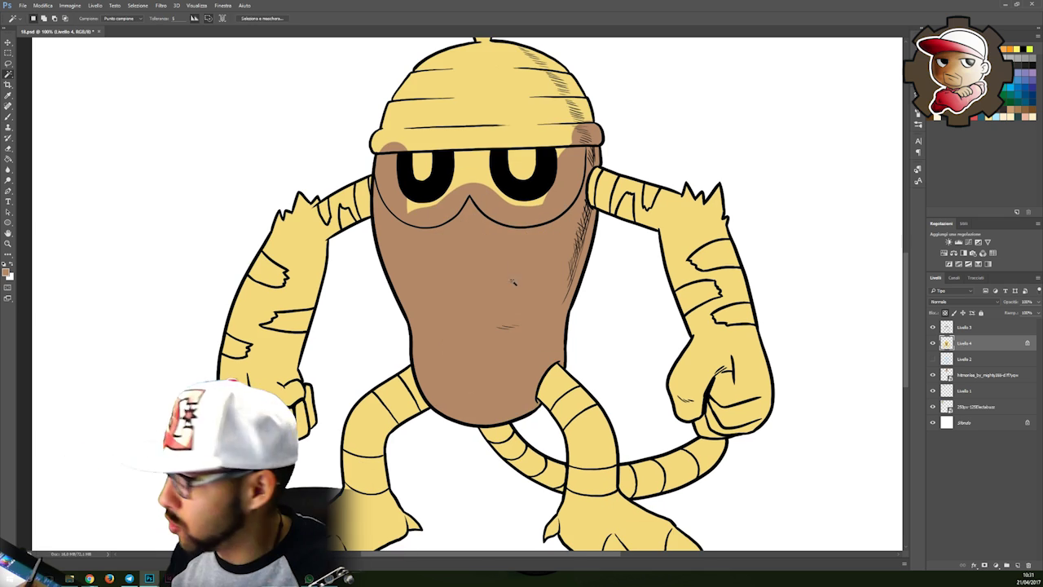
# Step: Select the brown body area with the Magic Wand and set the darker brown #8b5e39 as the painting colour
pyautogui.click(526, 291)
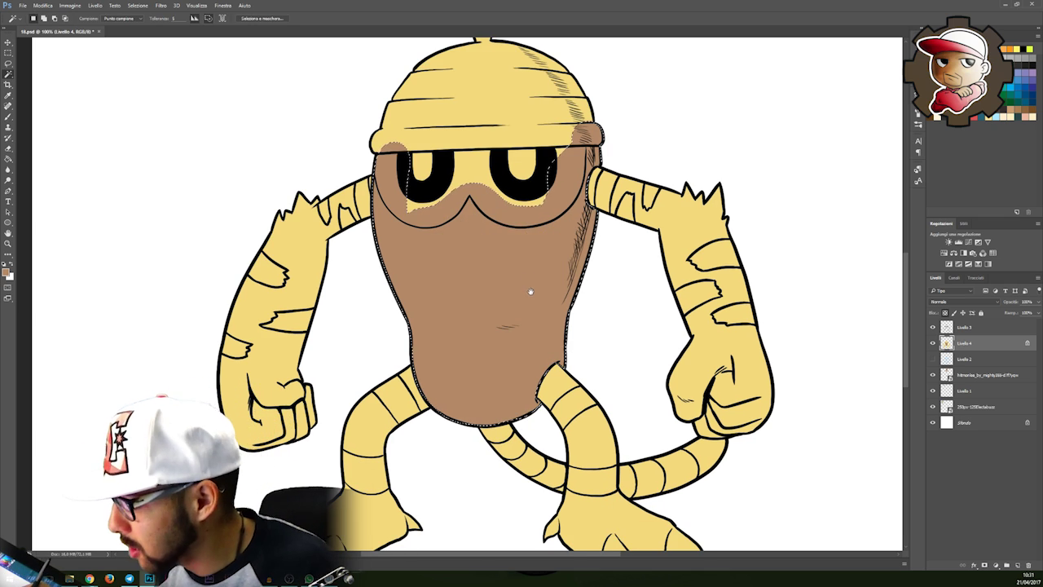
pyautogui.scroll(-1, 530, 295)
pyautogui.press('b')
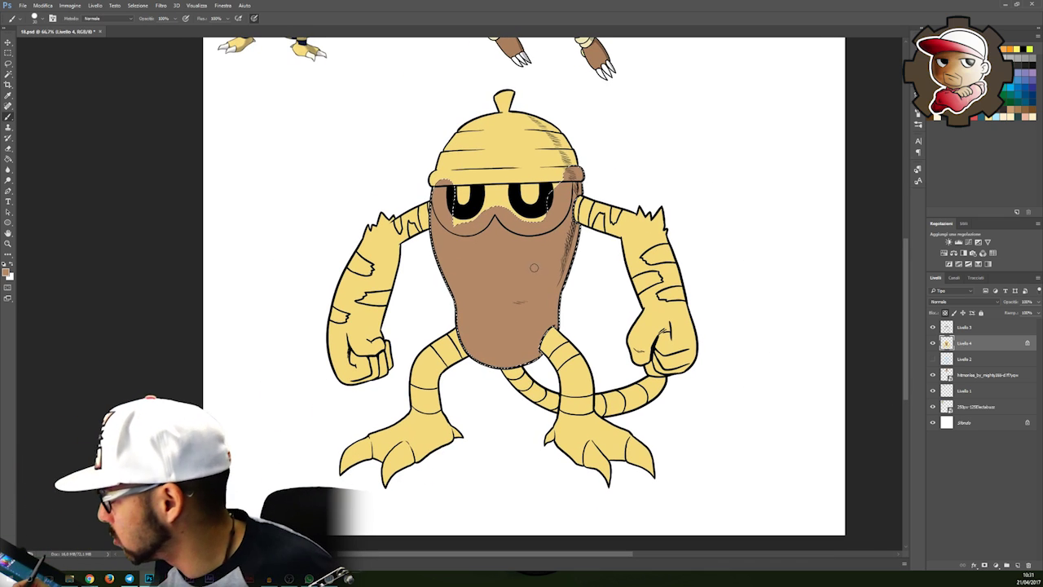
pyautogui.keyDown('alt'); pyautogui.click(534, 264); pyautogui.keyUp('alt')
pyautogui.press('n')
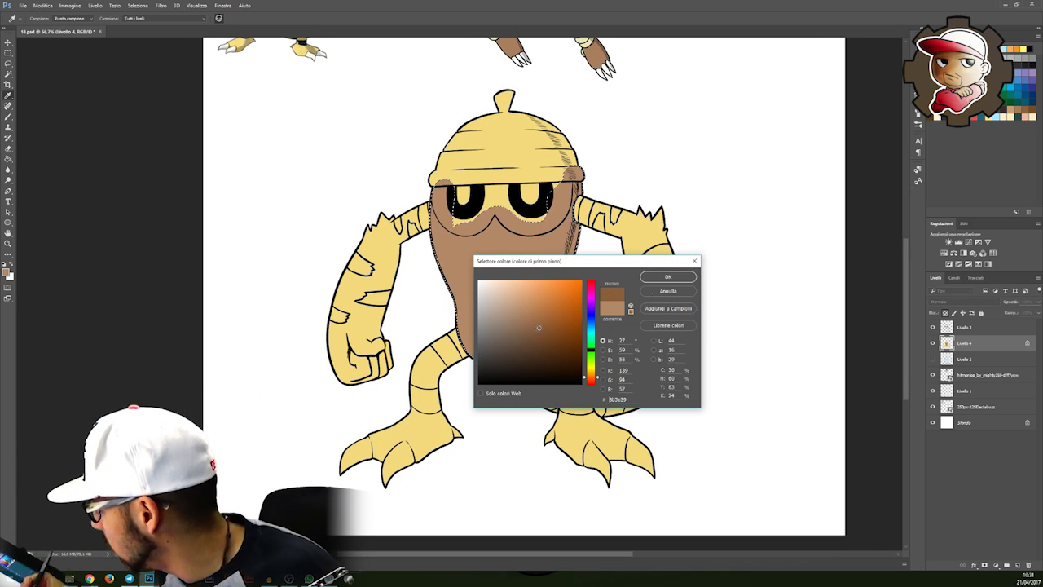
pyautogui.press('Return')
pyautogui.press('b')
# Step: Choose a different brush preset and shade the body with the darker brown, leaving the edges lighter
pyautogui.rightClick(333, 222)
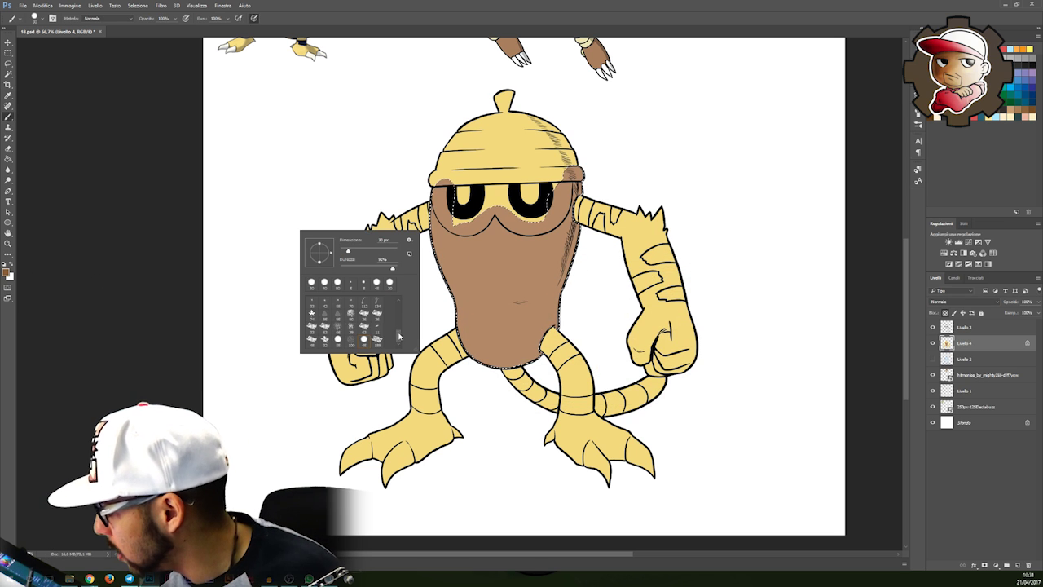
pyautogui.moveTo(398, 335); pyautogui.dragTo(399, 304)
pyautogui.click(312, 302)
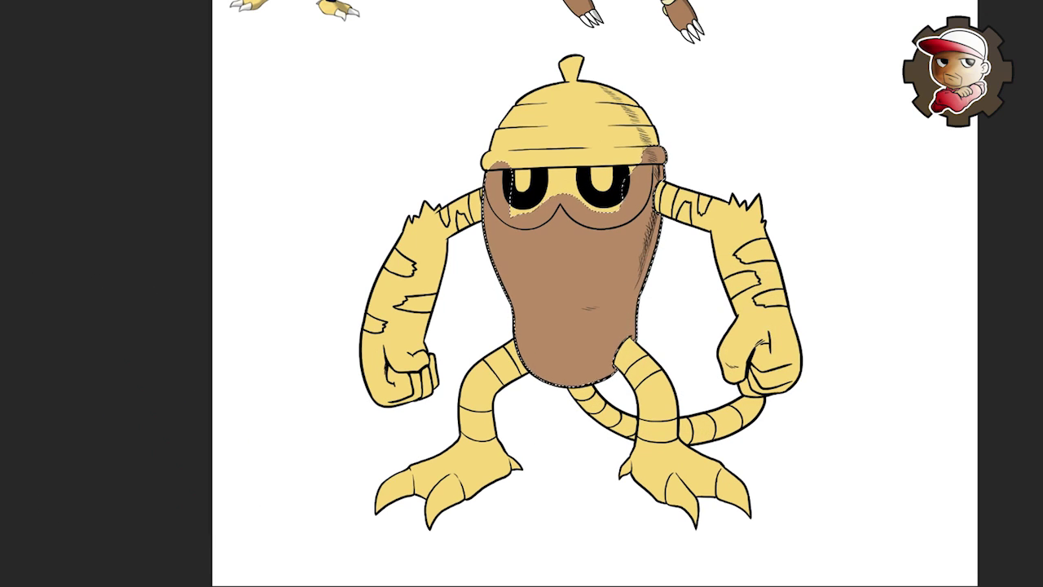
pyautogui.moveTo(657, 183); pyautogui.dragTo(573, 393)
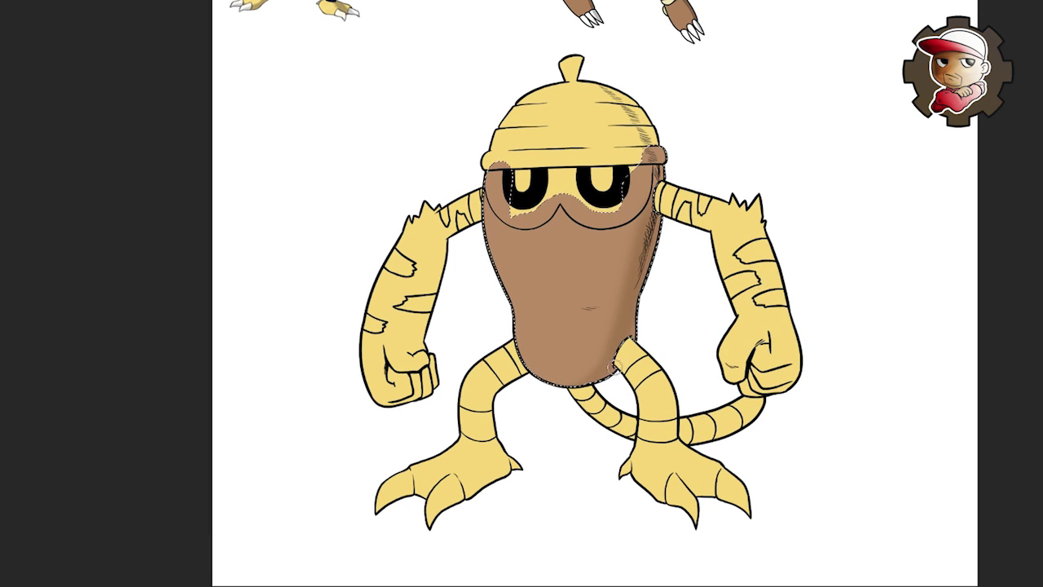
pyautogui.moveTo(643, 154); pyautogui.dragTo(608, 346)
pyautogui.moveTo(624, 179); pyautogui.dragTo(568, 337)
pyautogui.moveTo(518, 204)
pyautogui.mouseDown()
pyautogui.moveTo(570, 373)
pyautogui.moveTo(538, 214)
pyautogui.mouseUp()
pyautogui.moveTo(583, 213); pyautogui.dragTo(574, 367)
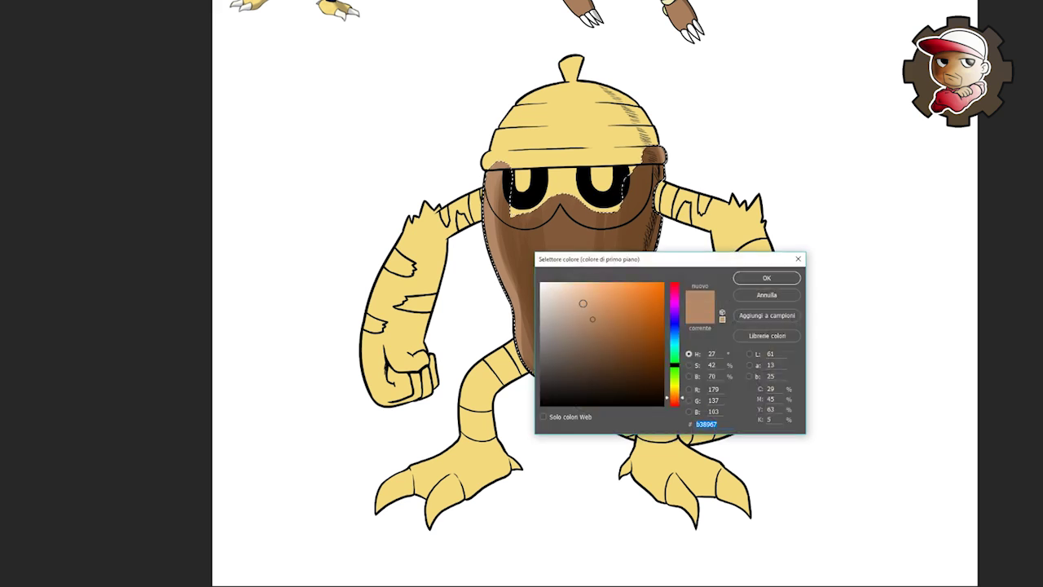
# Step: Choose a lighter brown and paint lighter strokes along both side edges of the body
pyautogui.click(585, 304)
pyautogui.press('Return')
pyautogui.moveTo(655, 234); pyautogui.dragTo(635, 312)
pyautogui.moveTo(491, 238); pyautogui.dragTo(534, 380)
# Step: Tone the centre of the body with a greyish brown, blending it into the darker brown around it
pyautogui.press('Return')
pyautogui.moveTo(529, 245)
pyautogui.mouseDown()
pyautogui.moveTo(572, 351)
pyautogui.moveTo(482, 435)
pyautogui.mouseUp()
pyautogui.rightClick(510, 321)
pyautogui.click(522, 377)
pyautogui.moveTo(489, 301); pyautogui.dragTo(499, 424)
pyautogui.moveTo(579, 294)
pyautogui.mouseDown()
pyautogui.moveTo(698, 244)
pyautogui.moveTo(675, 313)
pyautogui.mouseUp()
pyautogui.moveTo(515, 254); pyautogui.dragTo(525, 303)
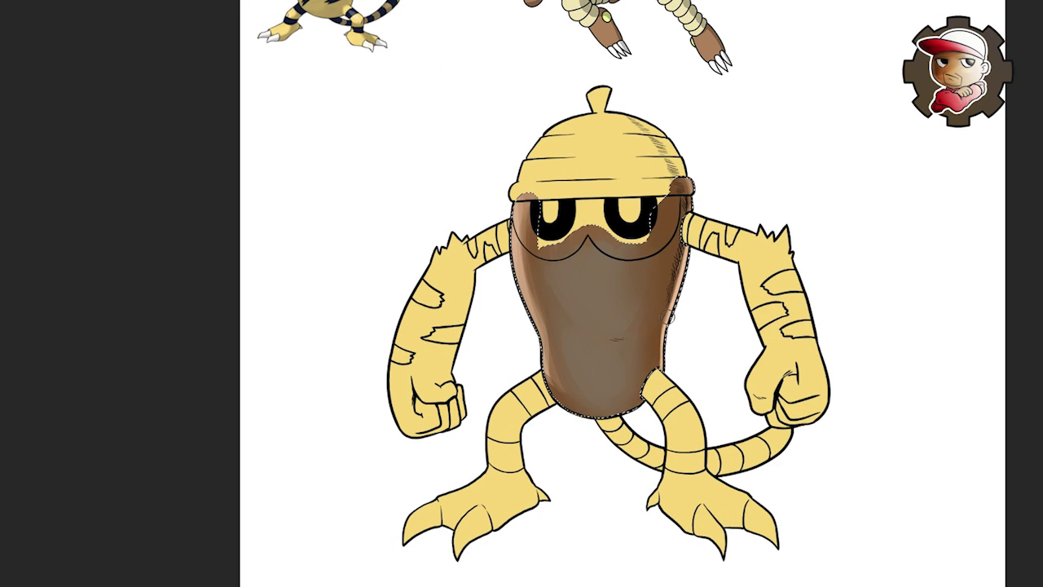
# Step: Paint pale peach rim highlights along both outer edges of the body
pyautogui.moveTo(685, 241); pyautogui.dragTo(669, 313)
pyautogui.click(0, 273)
pyautogui.press('Return')
pyautogui.moveTo(513, 234); pyautogui.dragTo(519, 286)
# Step: Select the yellow limbs and tail, sample their yellow and choose a darker tone of it for shading
pyautogui.moveTo(712, 270); pyautogui.dragTo(673, 230)
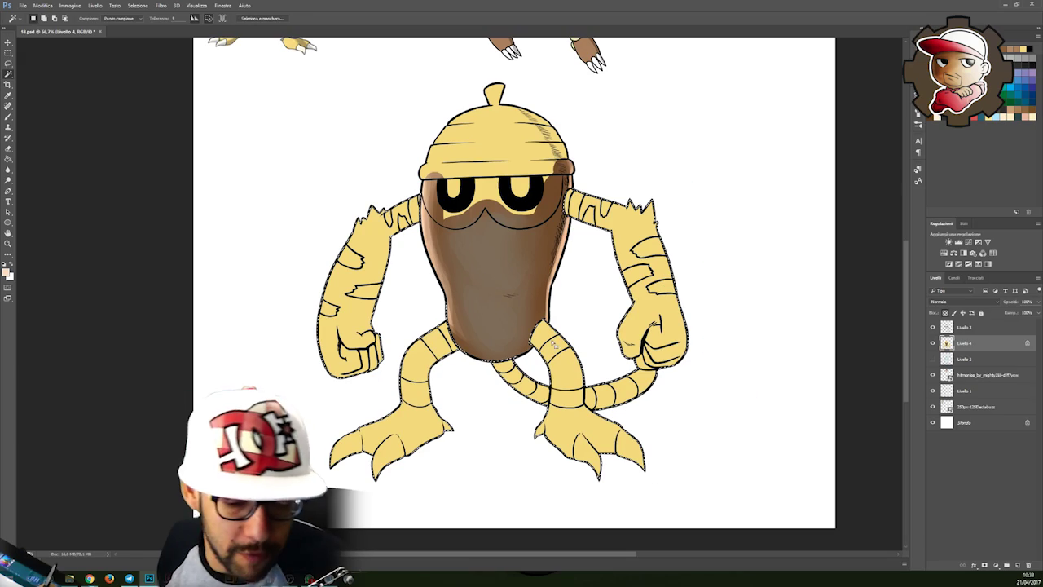
pyautogui.press('b')
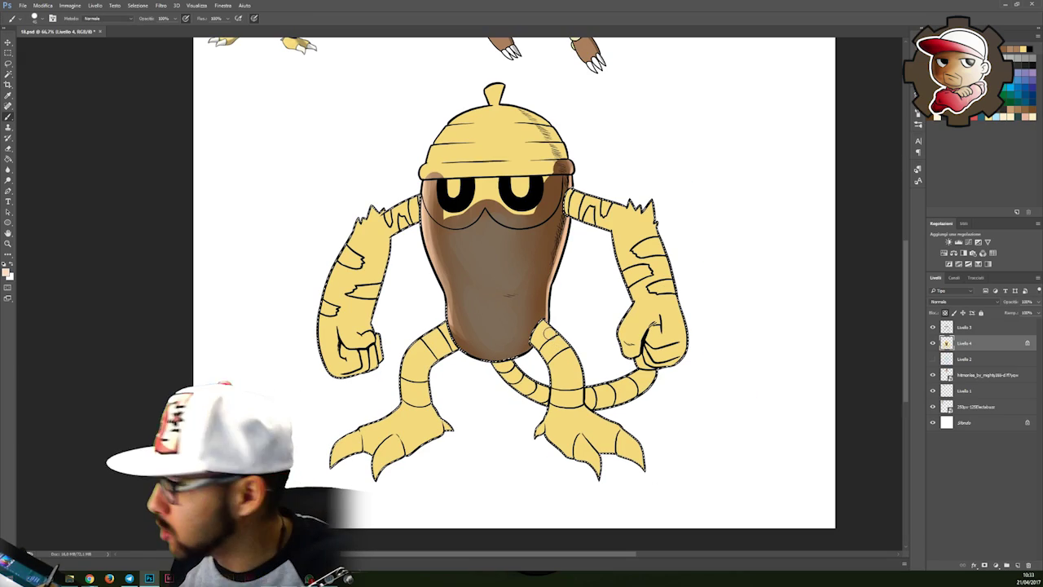
pyautogui.keyDown('alt'); pyautogui.click(378, 248); pyautogui.keyUp('alt')
pyautogui.click(7, 273)
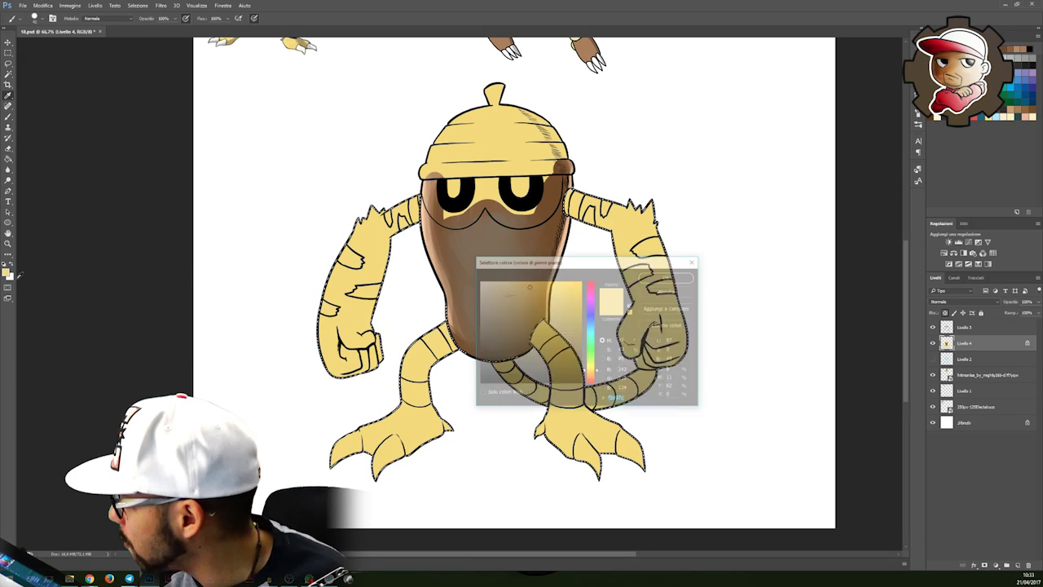
pyautogui.click(552, 310)
pyautogui.click(641, 277)
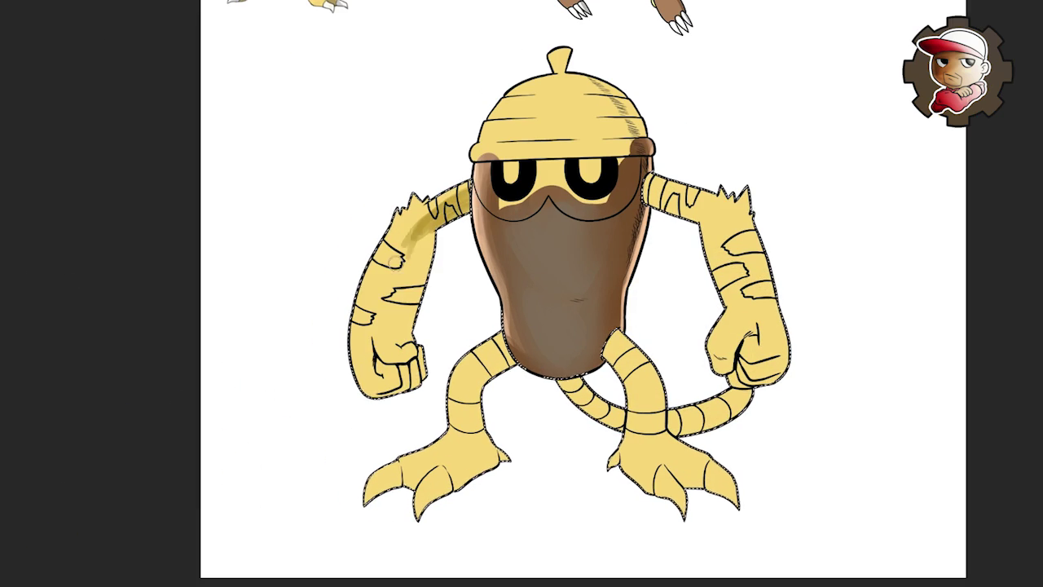
# Step: Shade the arms, legs, feet and tail with darker yellow and add a greenish tint to the shadow areas
pyautogui.moveTo(652, 194); pyautogui.dragTo(735, 222)
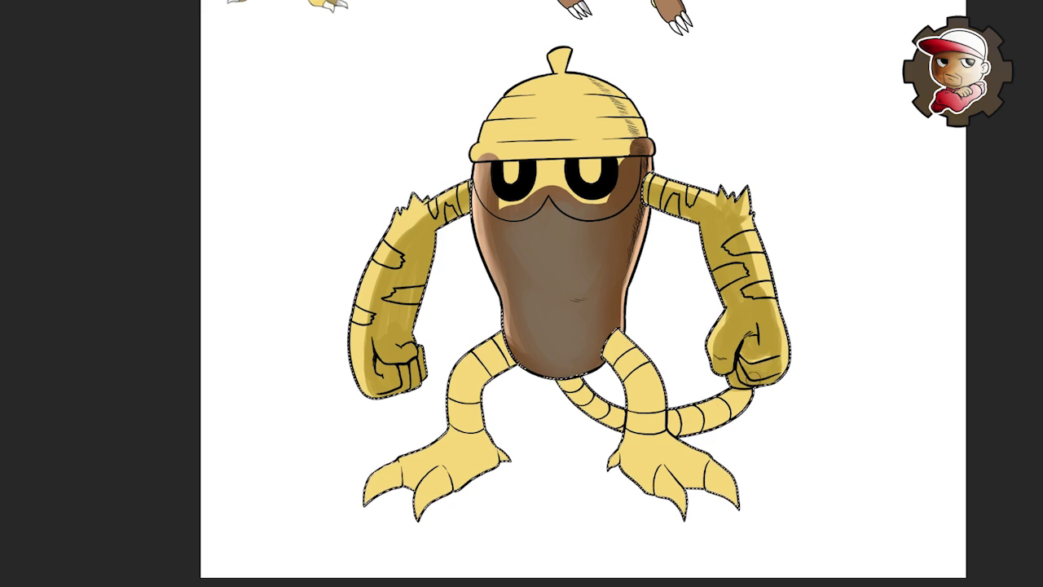
pyautogui.moveTo(661, 431); pyautogui.dragTo(710, 473)
pyautogui.moveTo(499, 345); pyautogui.dragTo(466, 432)
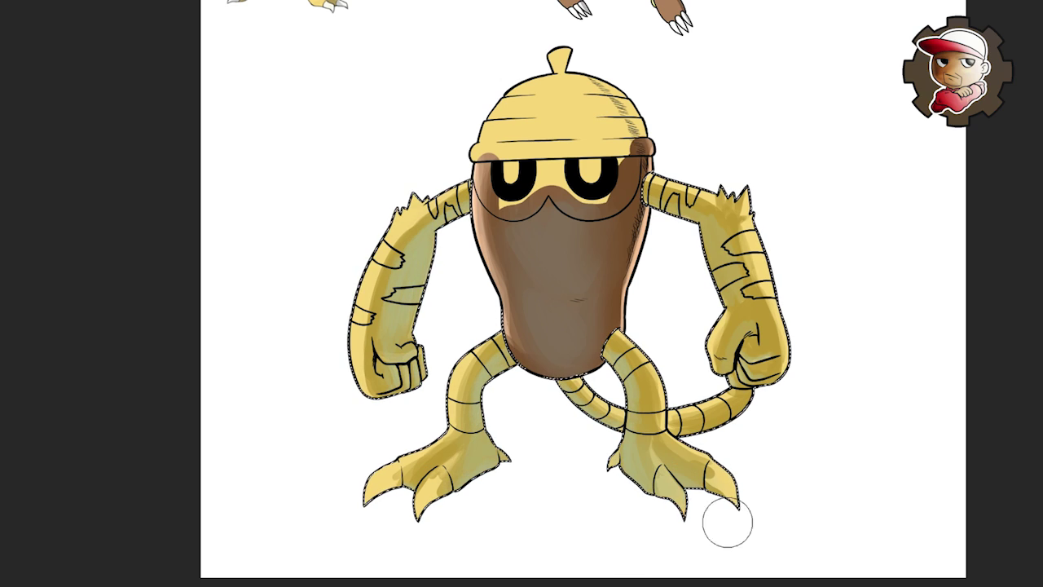
# Step: Choose a dark grey-brown and fill the stripes on the left-hand arm
pyautogui.click(766, 277)
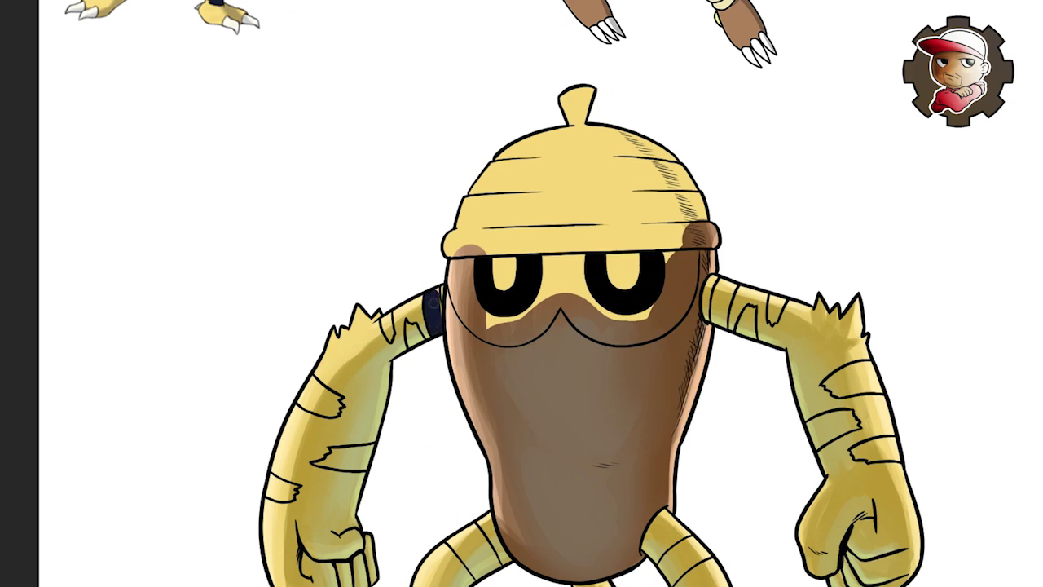
pyautogui.moveTo(409, 331); pyautogui.dragTo(415, 341)
pyautogui.moveTo(385, 318); pyautogui.dragTo(392, 336)
pyautogui.moveTo(326, 405); pyautogui.dragTo(422, 299)
pyautogui.moveTo(400, 298); pyautogui.dragTo(434, 293)
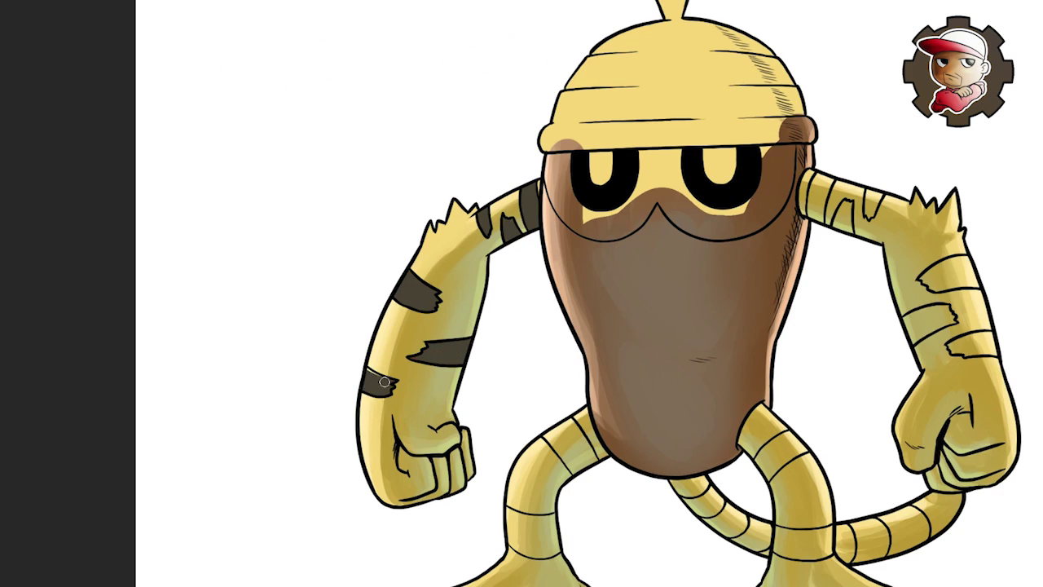
# Step: Fill the stripes on the right-hand arm, the tail and both legs with the same dark grey-brown
pyautogui.hotkey('ctrl', '-')
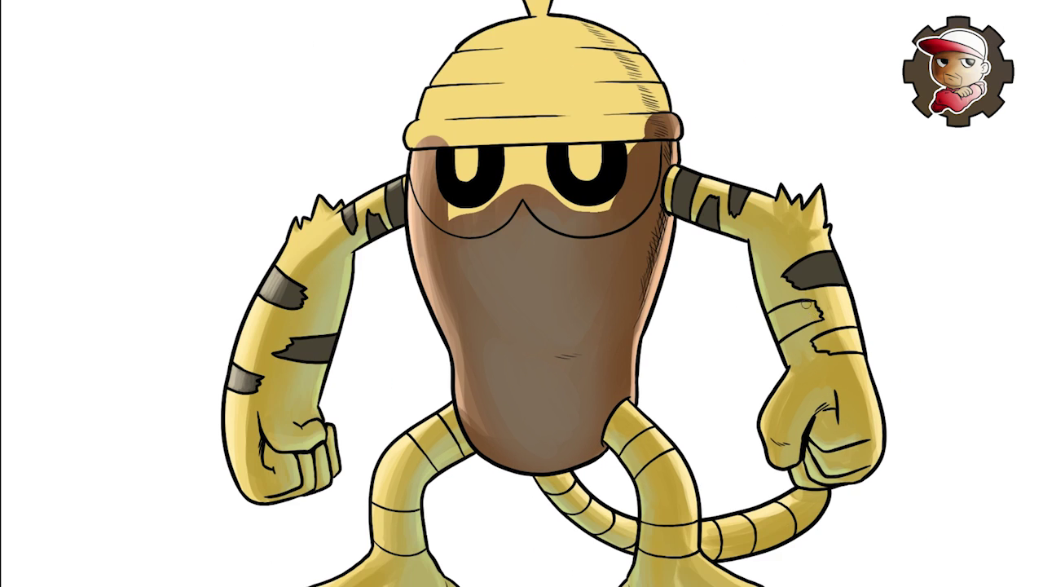
pyautogui.moveTo(577, 432); pyautogui.dragTo(597, 410)
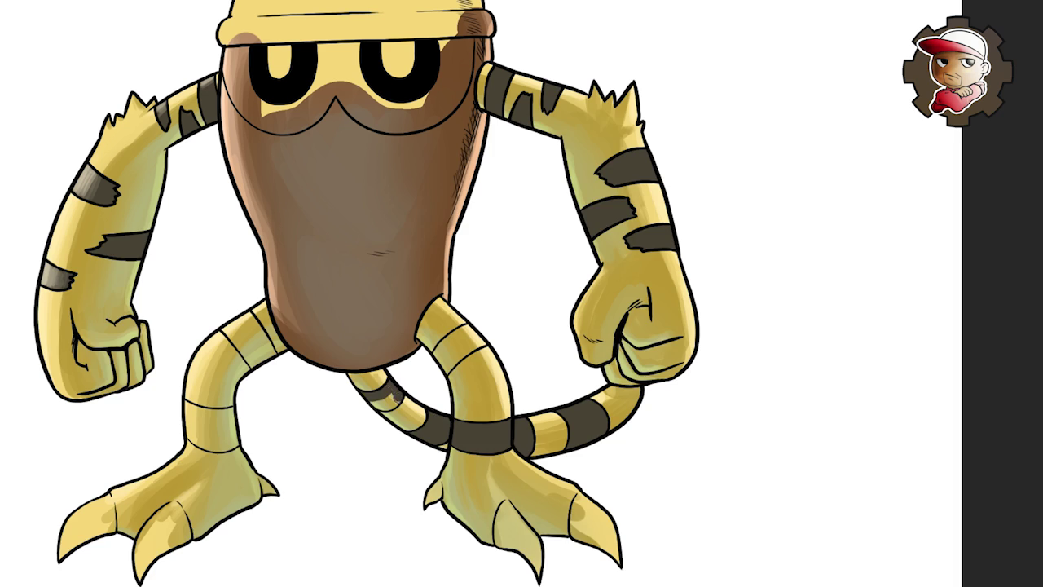
pyautogui.moveTo(368, 322); pyautogui.dragTo(392, 349)
pyautogui.moveTo(327, 424); pyautogui.dragTo(359, 448)
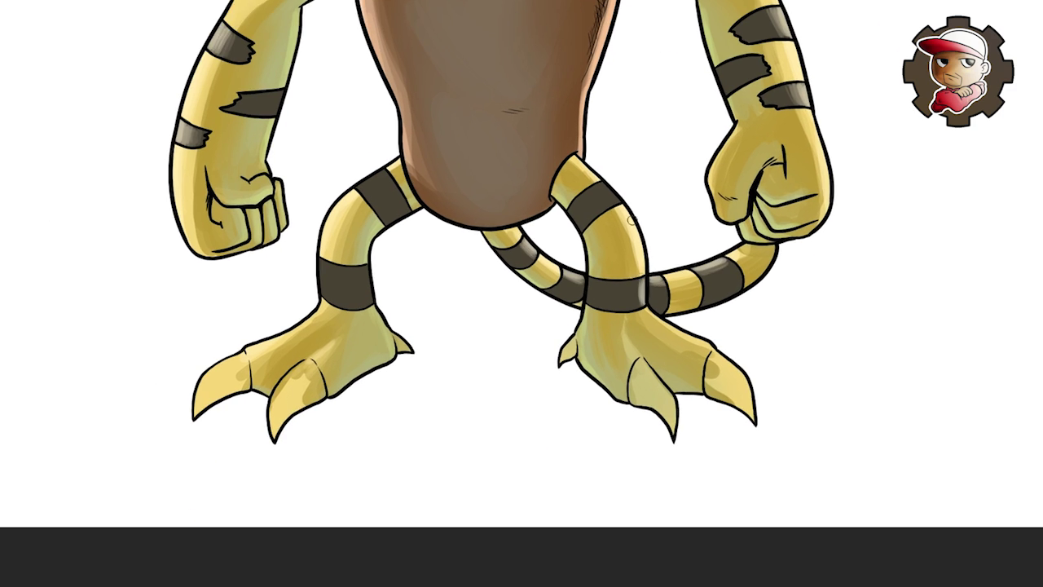
# Step: Paint lighter grey highlights on the dark stripes of the legs and tail and refine the shading of the feet
pyautogui.moveTo(632, 220); pyautogui.dragTo(864, 220)
pyautogui.moveTo(558, 260); pyautogui.dragTo(560, 307)
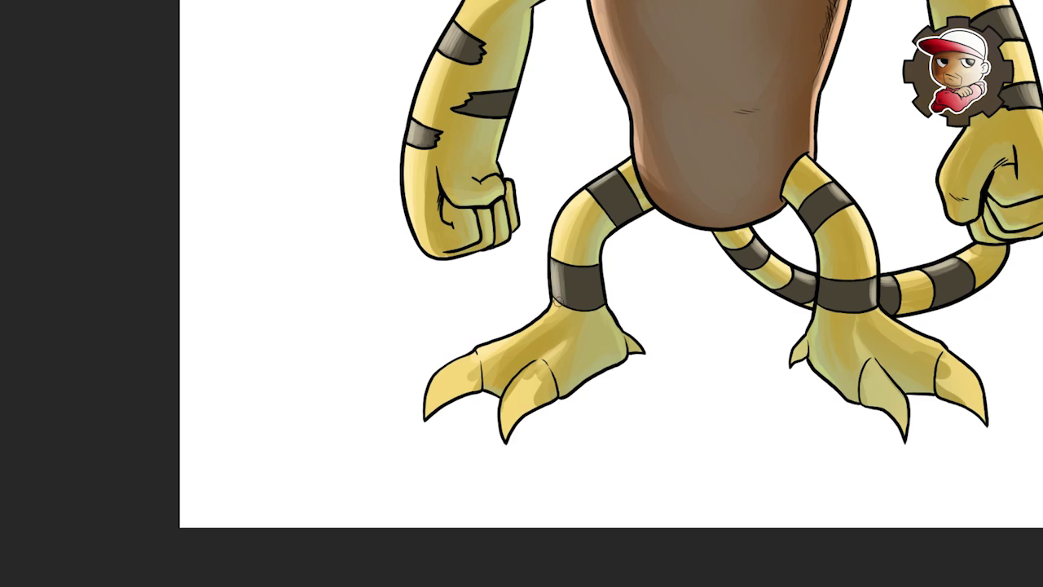
pyautogui.moveTo(616, 174); pyautogui.dragTo(281, 511)
pyautogui.moveTo(533, 288); pyautogui.dragTo(537, 316)
pyautogui.moveTo(684, 333)
pyautogui.mouseDown()
pyautogui.moveTo(630, 171)
pyautogui.moveTo(726, 135)
pyautogui.mouseUp()
pyautogui.moveTo(492, 429); pyautogui.dragTo(513, 438)
pyautogui.moveTo(444, 395); pyautogui.dragTo(457, 404)
pyautogui.moveTo(649, 439)
pyautogui.mouseDown()
pyautogui.moveTo(680, 429)
pyautogui.moveTo(887, 450)
pyautogui.mouseUp()
pyautogui.moveTo(899, 225)
pyautogui.mouseDown()
pyautogui.moveTo(620, 346)
pyautogui.moveTo(742, 295)
pyautogui.mouseUp()
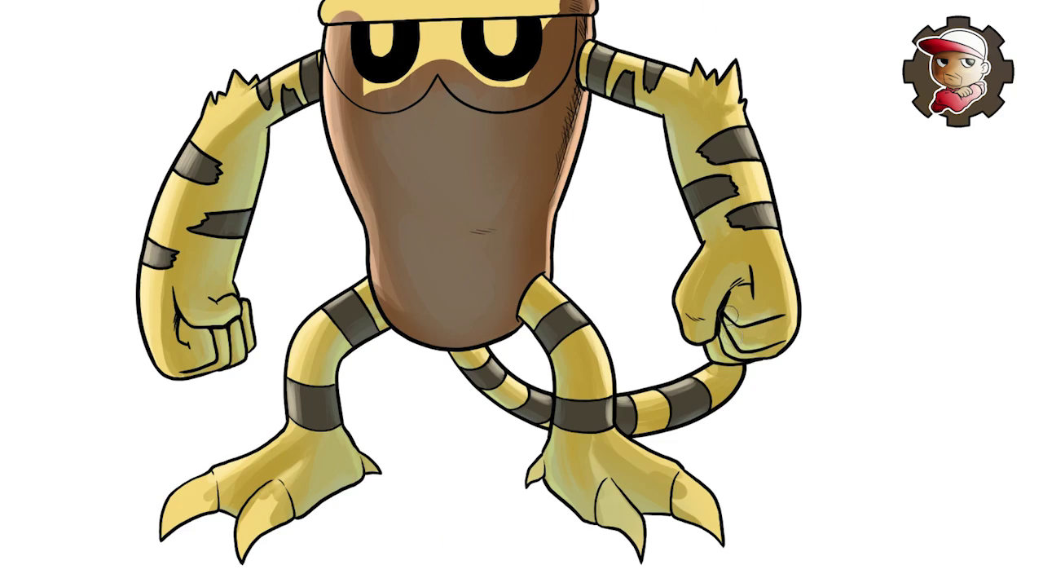
pyautogui.moveTo(260, 133); pyautogui.dragTo(541, 177)
# Step: Enlarge the brush considerably and add soft pale highlights to the upper and lower middle of the body
pyautogui.moveTo(732, 303); pyautogui.dragTo(510, 363)
pyautogui.press(']')
pyautogui.press(']')
pyautogui.press(']')
pyautogui.press(']')
pyautogui.press(']')
pyautogui.press(']')
pyautogui.press(']')
pyautogui.press(']')
pyautogui.press(']')
pyautogui.press(']')
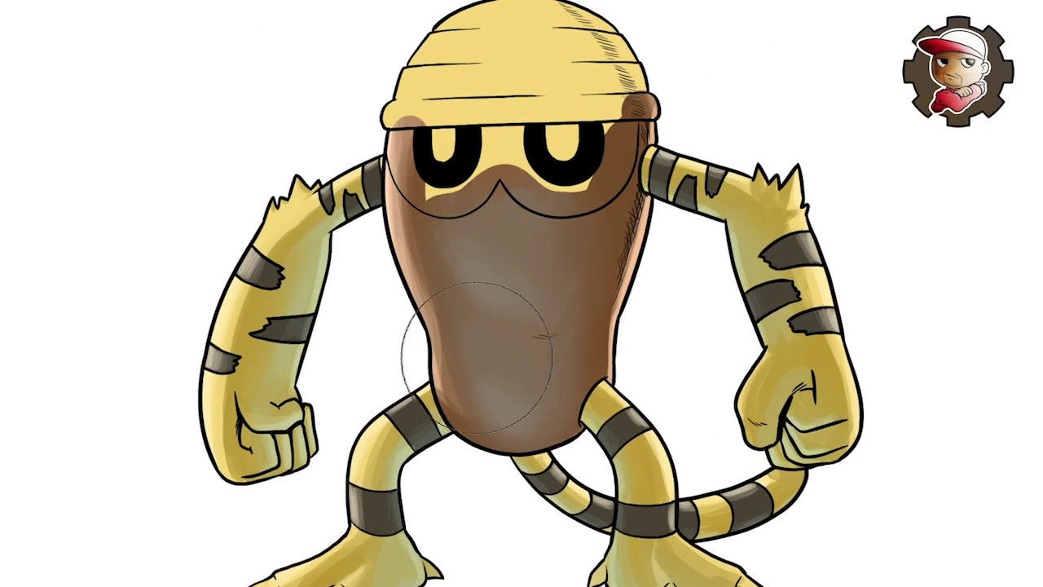
pyautogui.hotkey('ctrl', '-')
pyautogui.hotkey('ctrl', '-')
pyautogui.moveTo(479, 359); pyautogui.dragTo(470, 267)
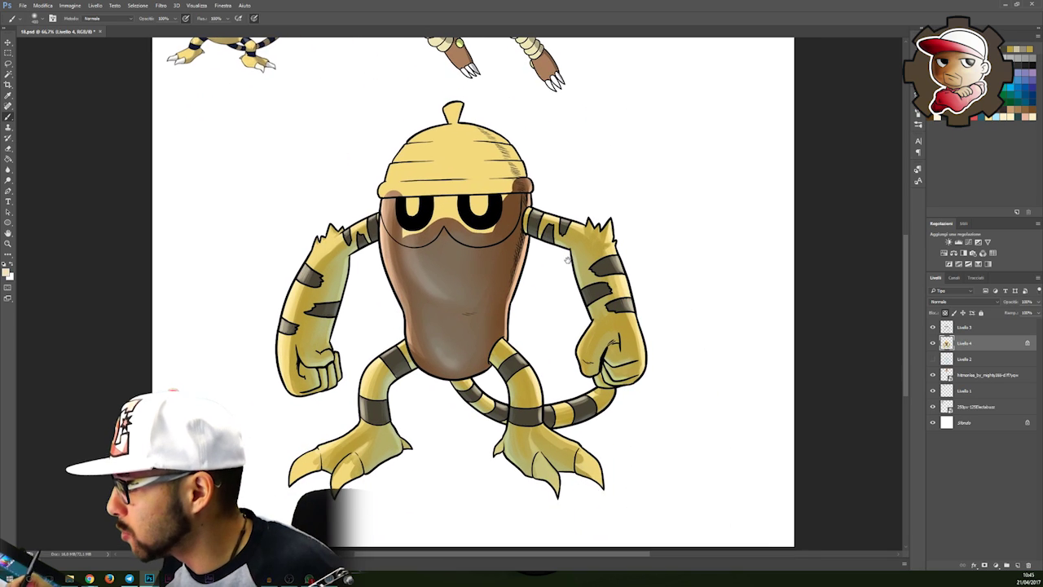
# Step: Sample the off-white from the Electabuzz reference's claws and choose a small hard round brush
pyautogui.keyDown('alt'); pyautogui.click(266, 74); pyautogui.keyUp('alt')
pyautogui.rightClick(534, 299)
pyautogui.scroll(-3, 595, 391)
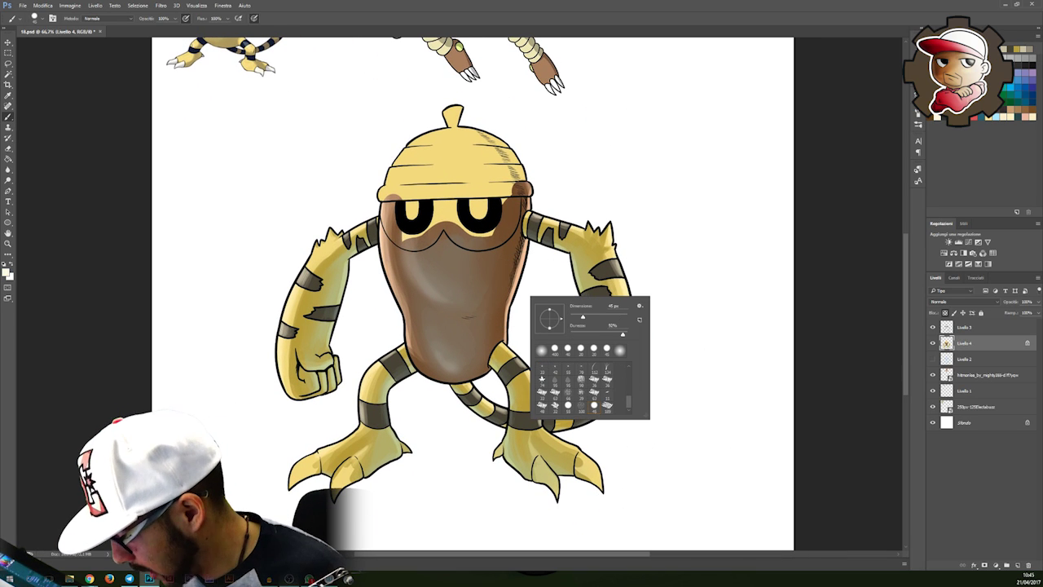
pyautogui.click(273, 580)
pyautogui.click(635, 29)
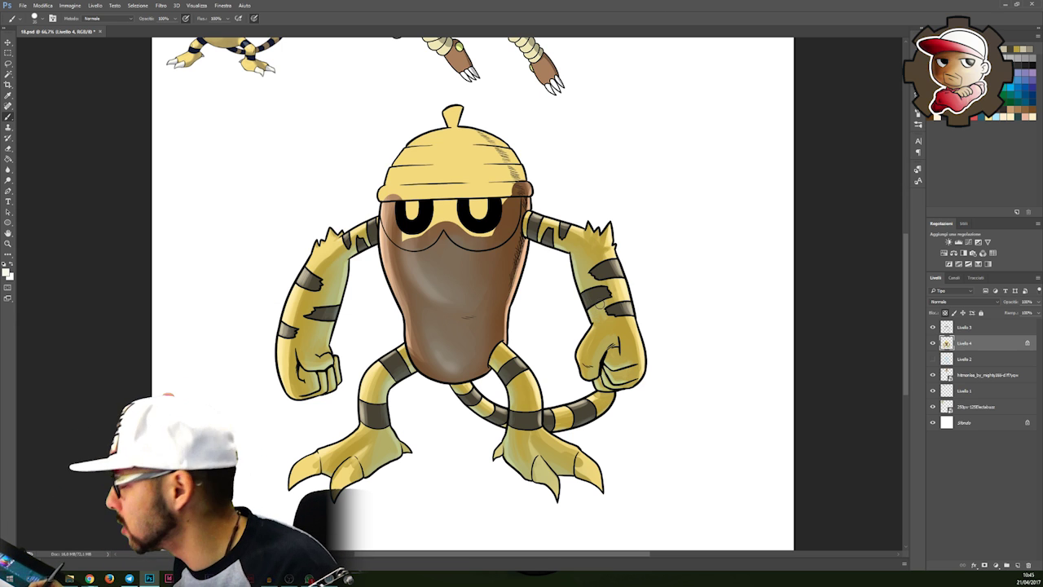
# Step: Paint the claws of the right-hand foot off-white
pyautogui.moveTo(590, 471)
pyautogui.mouseDown()
pyautogui.moveTo(634, 328)
pyautogui.moveTo(612, 346)
pyautogui.moveTo(611, 336)
pyautogui.moveTo(671, 439)
pyautogui.mouseUp()
pyautogui.keyDown('ctrl'); pyautogui.click(632, 328); pyautogui.keyUp('ctrl')
pyautogui.keyDown('ctrl'); pyautogui.click(631, 329); pyautogui.keyUp('ctrl')
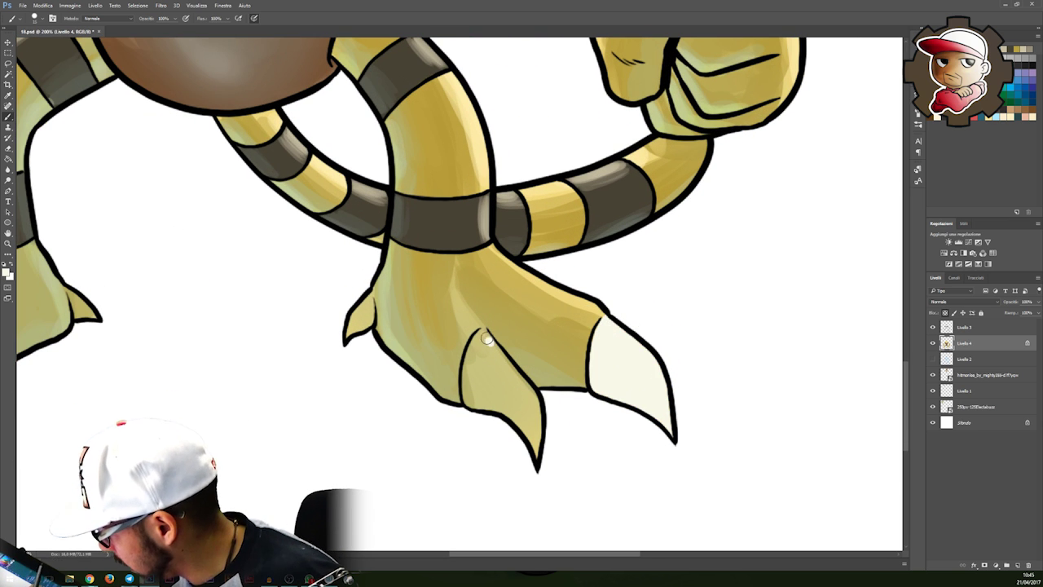
pyautogui.moveTo(474, 349)
pyautogui.mouseDown()
pyautogui.moveTo(473, 412)
pyautogui.moveTo(491, 407)
pyautogui.mouseUp()
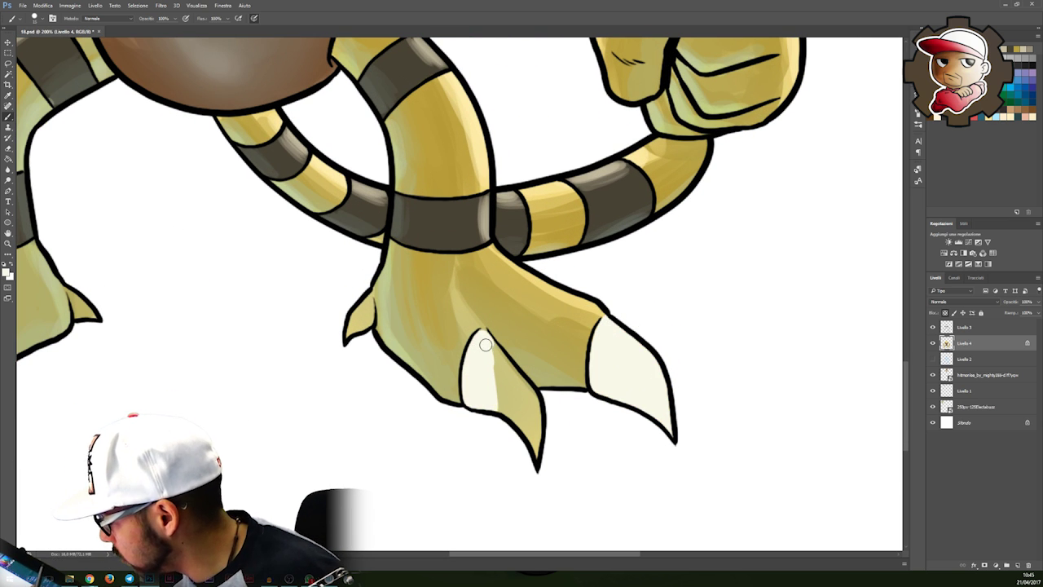
pyautogui.moveTo(500, 358); pyautogui.dragTo(532, 438)
pyautogui.moveTo(542, 395)
pyautogui.mouseDown()
pyautogui.moveTo(621, 357)
pyautogui.moveTo(686, 346)
pyautogui.mouseUp()
pyautogui.moveTo(509, 246); pyautogui.dragTo(497, 286)
# Step: Paint the claws of the left-hand foot off-white
pyautogui.moveTo(218, 240)
pyautogui.mouseDown()
pyautogui.moveTo(266, 272)
pyautogui.moveTo(263, 282)
pyautogui.mouseUp()
pyautogui.moveTo(115, 334); pyautogui.dragTo(419, 301)
pyautogui.moveTo(411, 424)
pyautogui.mouseDown()
pyautogui.moveTo(475, 307)
pyautogui.moveTo(501, 350)
pyautogui.mouseUp()
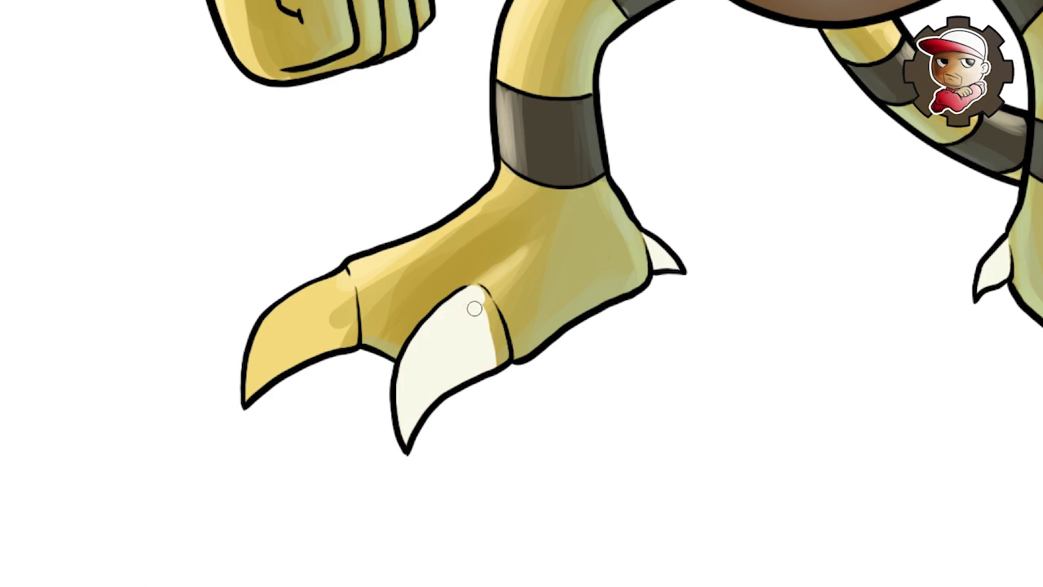
pyautogui.moveTo(351, 289); pyautogui.dragTo(452, 281)
# Step: Shade the claws of the left-hand foot with light grey
pyautogui.moveTo(454, 281); pyautogui.dragTo(432, 333)
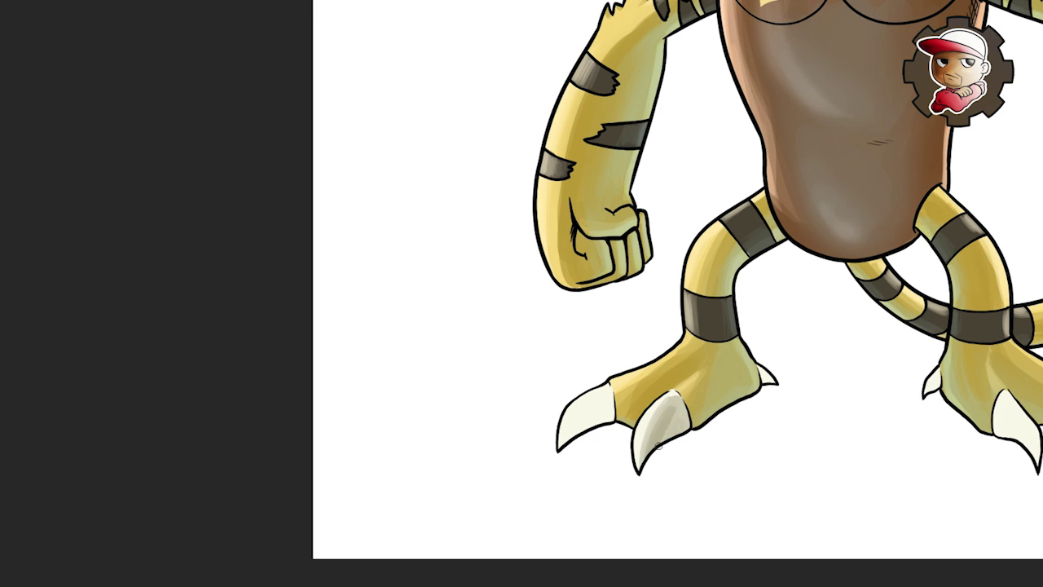
pyautogui.moveTo(658, 445); pyautogui.dragTo(682, 411)
pyautogui.moveTo(599, 424); pyautogui.dragTo(565, 441)
pyautogui.moveTo(607, 393); pyautogui.dragTo(585, 429)
pyautogui.moveTo(599, 416)
pyautogui.mouseDown()
pyautogui.moveTo(537, 325)
pyautogui.moveTo(476, 335)
pyautogui.moveTo(705, 334)
pyautogui.moveTo(580, 354)
pyautogui.mouseUp()
# Step: Shade the claws of the right-hand foot with light grey
pyautogui.moveTo(871, 365); pyautogui.dragTo(494, 407)
pyautogui.moveTo(576, 328); pyautogui.dragTo(567, 346)
pyautogui.moveTo(639, 394)
pyautogui.mouseDown()
pyautogui.moveTo(642, 353)
pyautogui.moveTo(673, 409)
pyautogui.mouseUp()
pyautogui.moveTo(673, 409); pyautogui.dragTo(637, 354)
pyautogui.moveTo(645, 396); pyautogui.dragTo(644, 357)
pyautogui.moveTo(712, 339)
pyautogui.mouseDown()
pyautogui.moveTo(750, 400)
pyautogui.moveTo(714, 349)
pyautogui.moveTo(710, 378)
pyautogui.mouseUp()
pyautogui.moveTo(682, 305); pyautogui.dragTo(761, 324)
# Step: Paint the left-hand eye area, including the inside of its pupil, in pale cream up to the mask outline
pyautogui.hotkey('ctrl', '-')
pyautogui.moveTo(562, 163); pyautogui.dragTo(557, 464)
pyautogui.hotkey('ctrl', '+')
pyautogui.moveTo(427, 344); pyautogui.dragTo(448, 401)
pyautogui.moveTo(489, 326)
pyautogui.mouseDown()
pyautogui.moveTo(456, 361)
pyautogui.moveTo(448, 396)
pyautogui.mouseUp()
pyautogui.moveTo(414, 428); pyautogui.dragTo(452, 449)
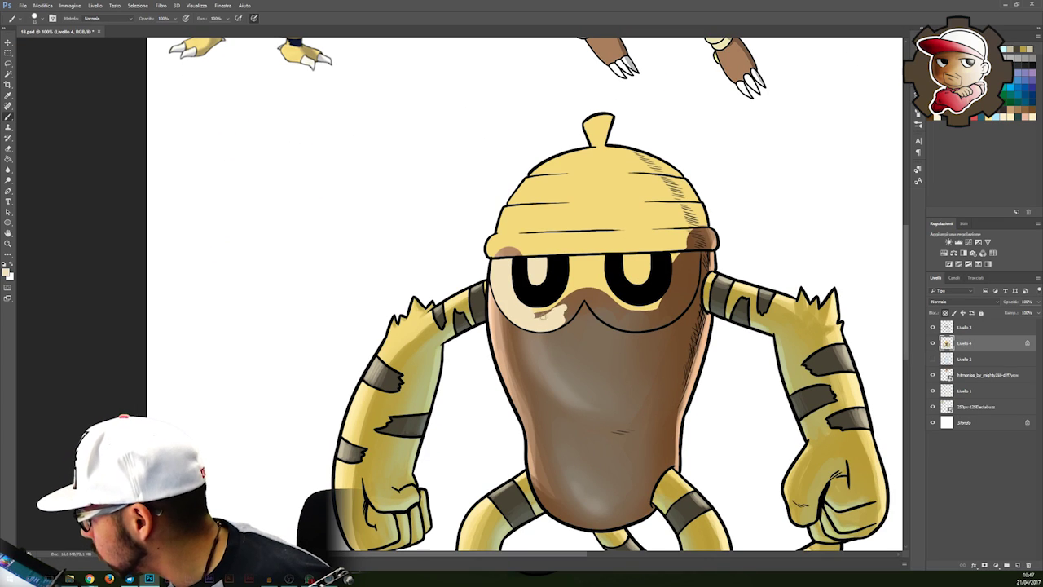
pyautogui.moveTo(602, 331); pyautogui.dragTo(505, 355)
pyautogui.keyDown('ctrl'); pyautogui.click(463, 333); pyautogui.keyUp('ctrl')
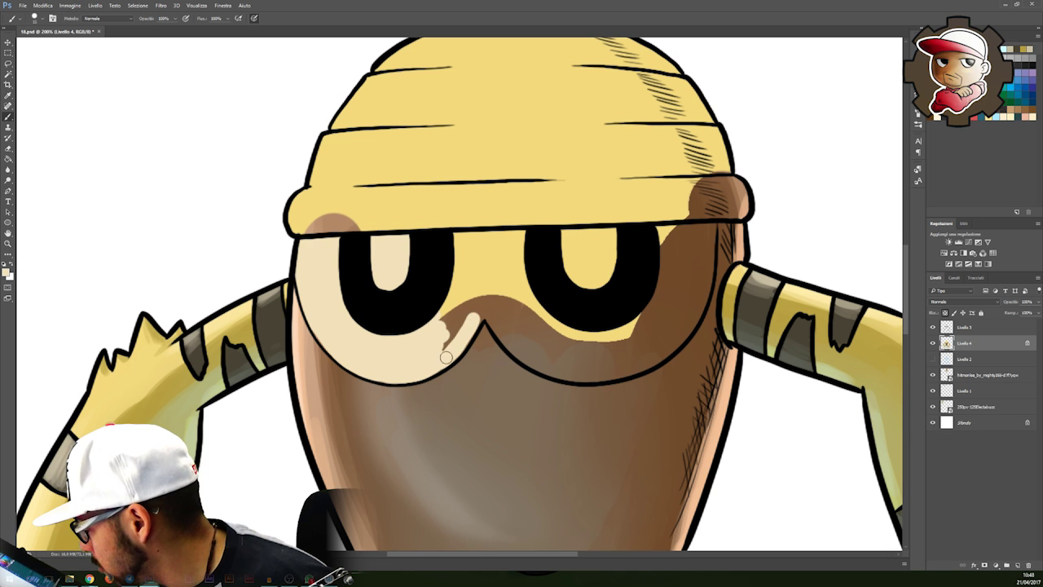
pyautogui.moveTo(484, 309)
pyautogui.mouseDown()
pyautogui.moveTo(455, 329)
pyautogui.moveTo(505, 268)
pyautogui.mouseUp()
# Step: Fill the space between the eyes and the whole right-hand eye area, including its pupil centre, with pale cream
pyautogui.moveTo(599, 288); pyautogui.dragTo(402, 288)
pyautogui.moveTo(281, 268)
pyautogui.mouseDown()
pyautogui.moveTo(254, 253)
pyautogui.moveTo(311, 245)
pyautogui.mouseUp()
pyautogui.moveTo(453, 286); pyautogui.dragTo(363, 226)
pyautogui.moveTo(202, 251)
pyautogui.mouseDown()
pyautogui.moveTo(235, 291)
pyautogui.moveTo(210, 235)
pyautogui.moveTo(257, 255)
pyautogui.mouseUp()
pyautogui.moveTo(326, 227); pyautogui.dragTo(312, 217)
pyautogui.moveTo(219, 282)
pyautogui.mouseDown()
pyautogui.moveTo(264, 301)
pyautogui.moveTo(251, 299)
pyautogui.moveTo(283, 279)
pyautogui.moveTo(253, 241)
pyautogui.moveTo(299, 244)
pyautogui.moveTo(273, 186)
pyautogui.moveTo(222, 172)
pyautogui.mouseUp()
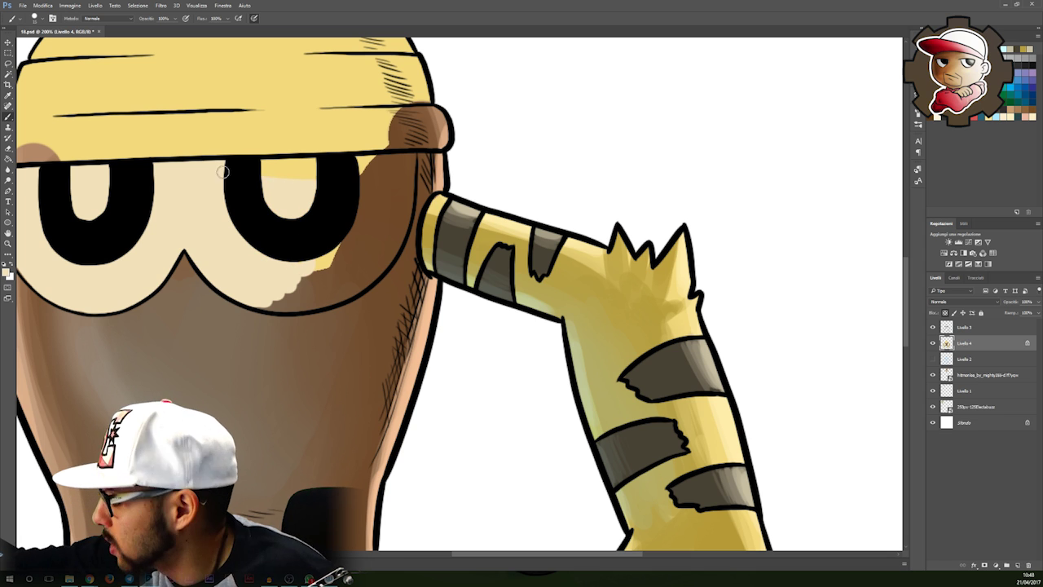
pyautogui.moveTo(251, 299)
pyautogui.mouseDown()
pyautogui.moveTo(314, 303)
pyautogui.moveTo(330, 281)
pyautogui.moveTo(319, 264)
pyautogui.moveTo(346, 254)
pyautogui.mouseUp()
pyautogui.moveTo(422, 299); pyautogui.dragTo(471, 300)
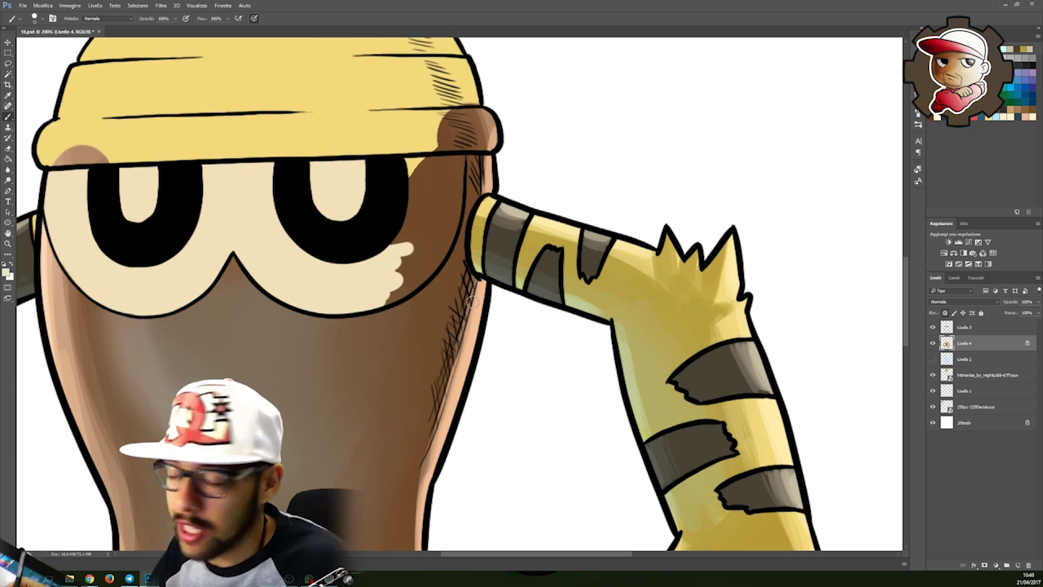
pyautogui.moveTo(421, 168)
pyautogui.mouseDown()
pyautogui.moveTo(462, 166)
pyautogui.moveTo(459, 158)
pyautogui.moveTo(452, 202)
pyautogui.moveTo(450, 168)
pyautogui.moveTo(403, 241)
pyautogui.mouseUp()
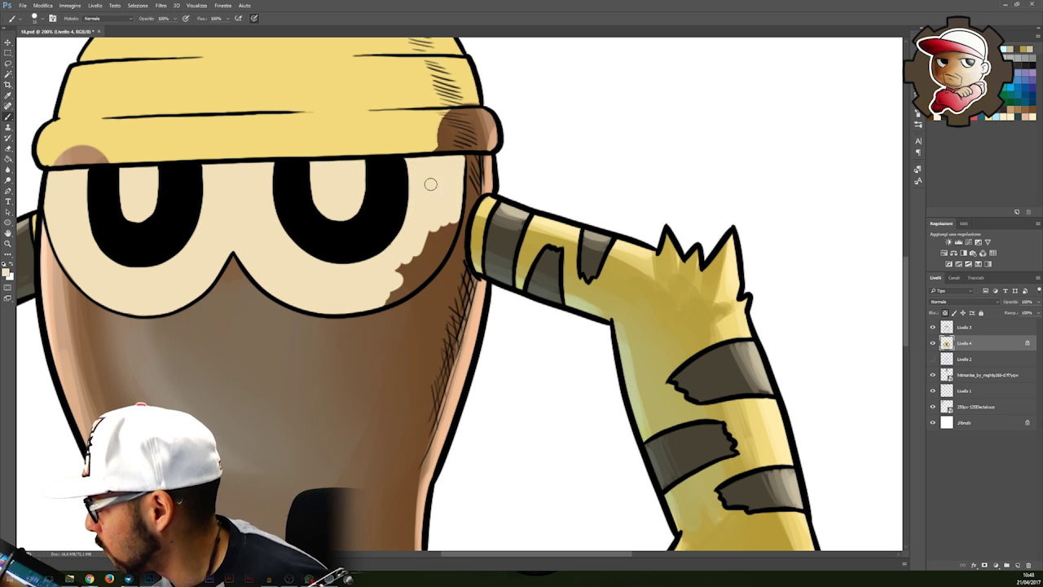
pyautogui.moveTo(386, 300)
pyautogui.mouseDown()
pyautogui.moveTo(440, 244)
pyautogui.moveTo(402, 278)
pyautogui.mouseUp()
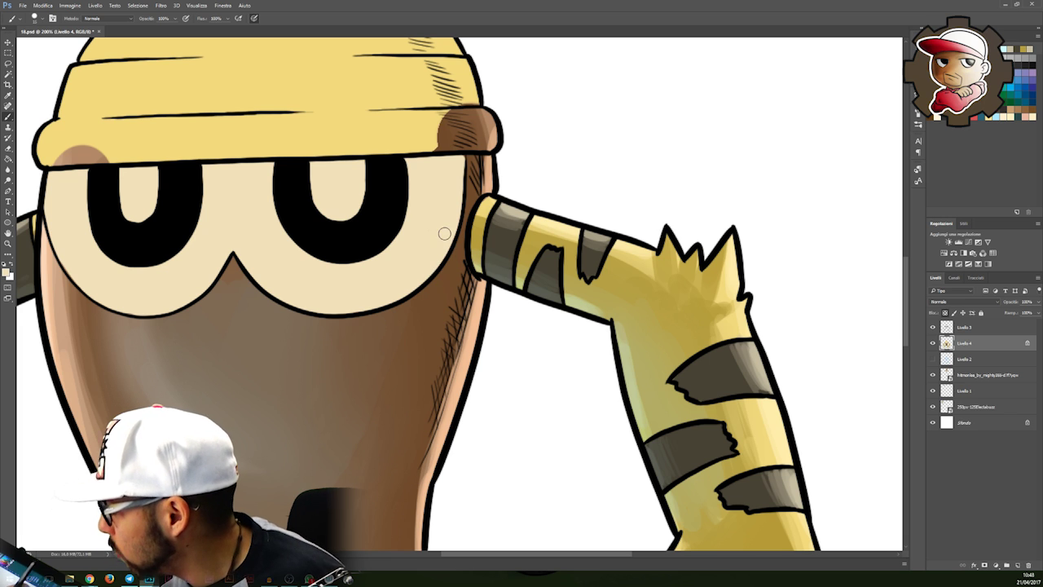
# Step: Select the pale cream eye area with the Magic Wand and switch back to the Brush for shading
pyautogui.scroll(-3, 550, 220)
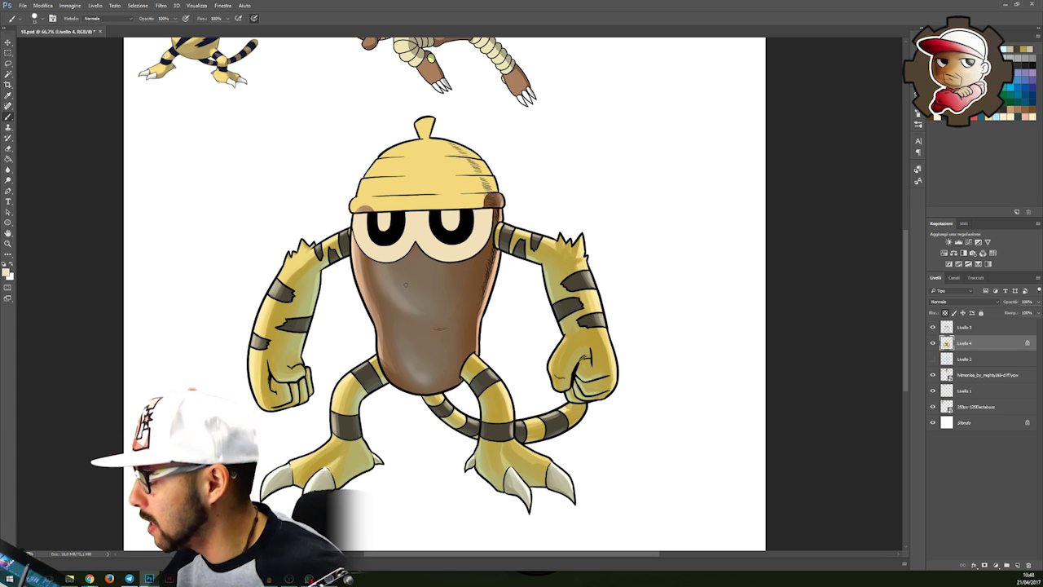
pyautogui.keyDown('ctrl'); pyautogui.click(497, 265); pyautogui.keyUp('ctrl')
pyautogui.moveTo(511, 324); pyautogui.dragTo(450, 325)
pyautogui.keyDown('ctrl'); pyautogui.click(467, 244); pyautogui.keyUp('ctrl')
pyautogui.moveTo(468, 245); pyautogui.dragTo(516, 325)
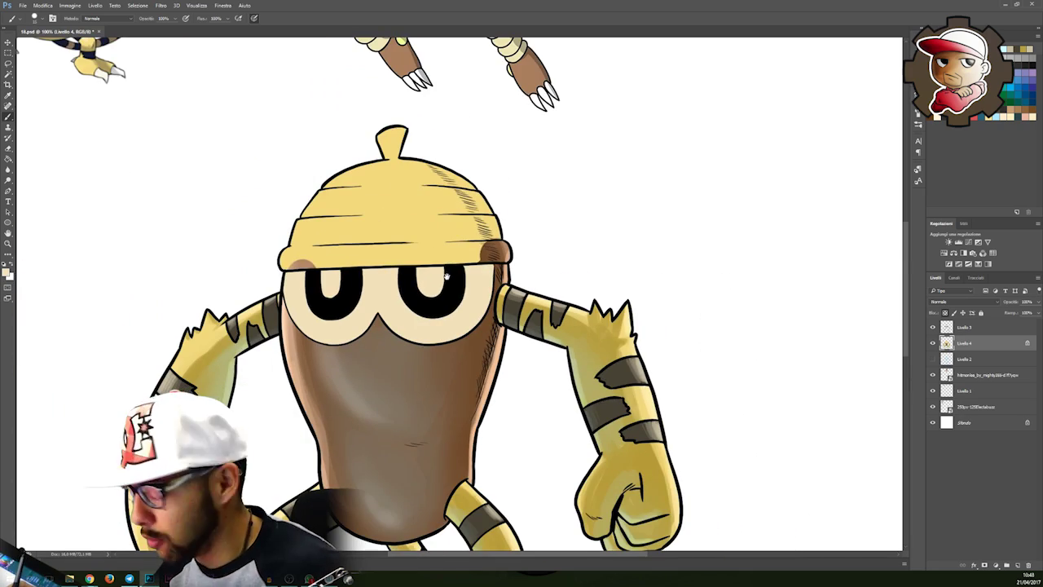
pyautogui.keyDown('ctrl'); pyautogui.click(457, 336); pyautogui.keyUp('ctrl')
pyautogui.press('w')
pyautogui.click(488, 269)
pyautogui.keyDown('alt'); pyautogui.click(488, 269); pyautogui.keyUp('alt')
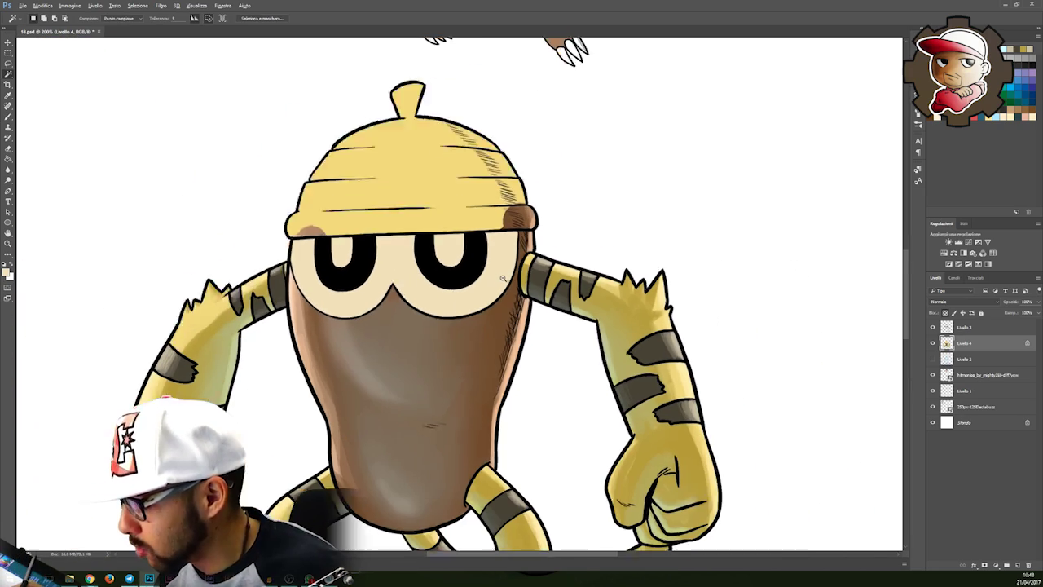
pyautogui.press('b')
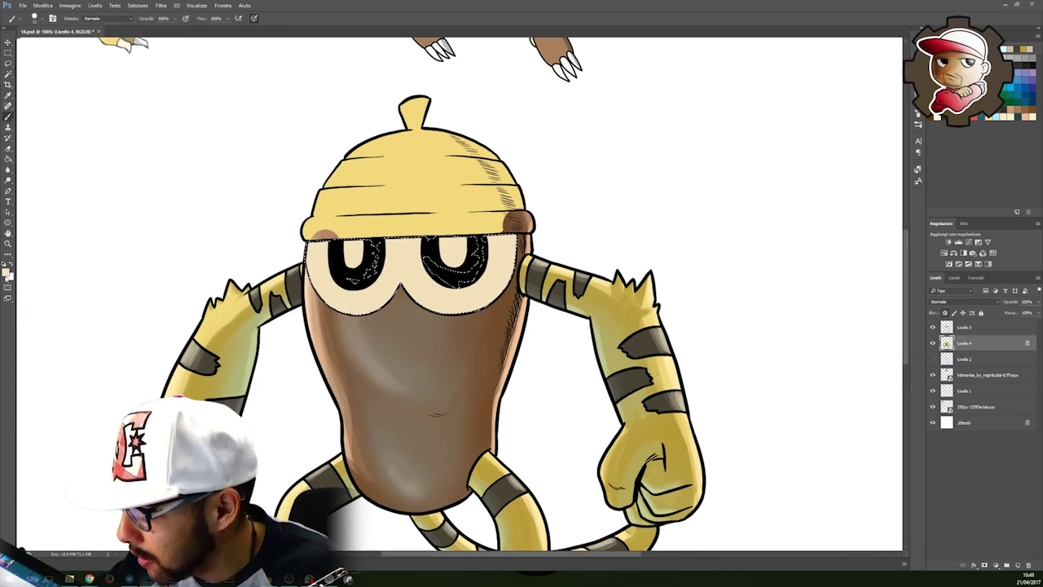
# Step: Choose a darker tan and shade the pale cream of both eye areas, including the pupil centres
pyautogui.click(7, 275)
pyautogui.click(522, 313)
pyautogui.click(665, 277)
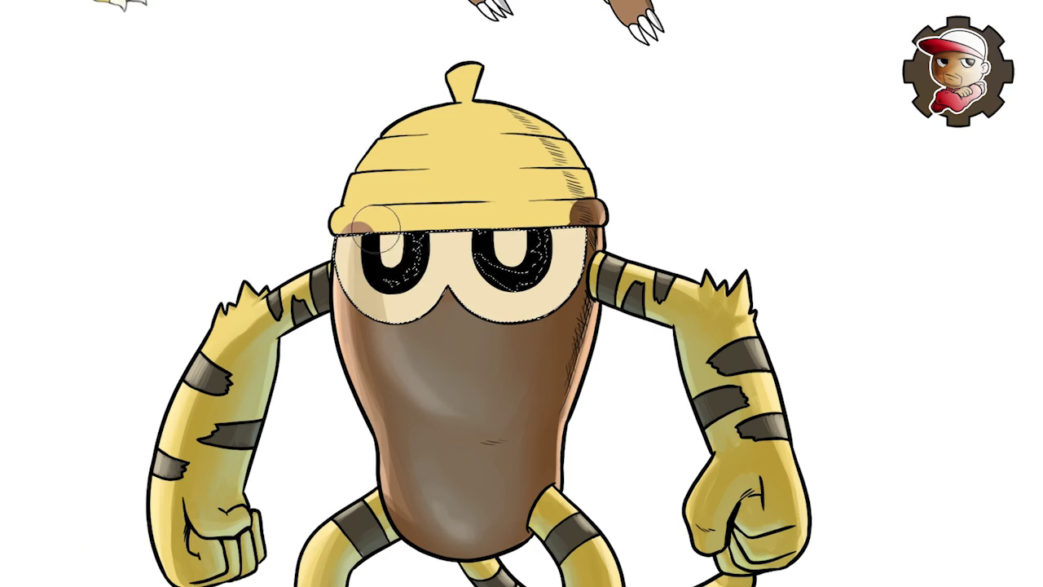
pyautogui.moveTo(376, 228); pyautogui.dragTo(386, 246)
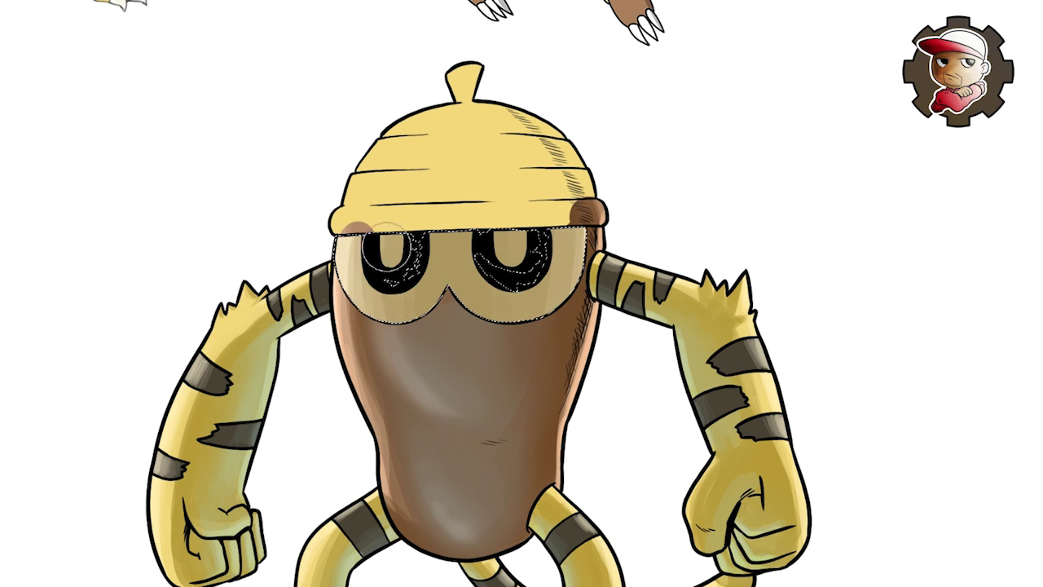
pyautogui.moveTo(470, 323); pyautogui.dragTo(556, 269)
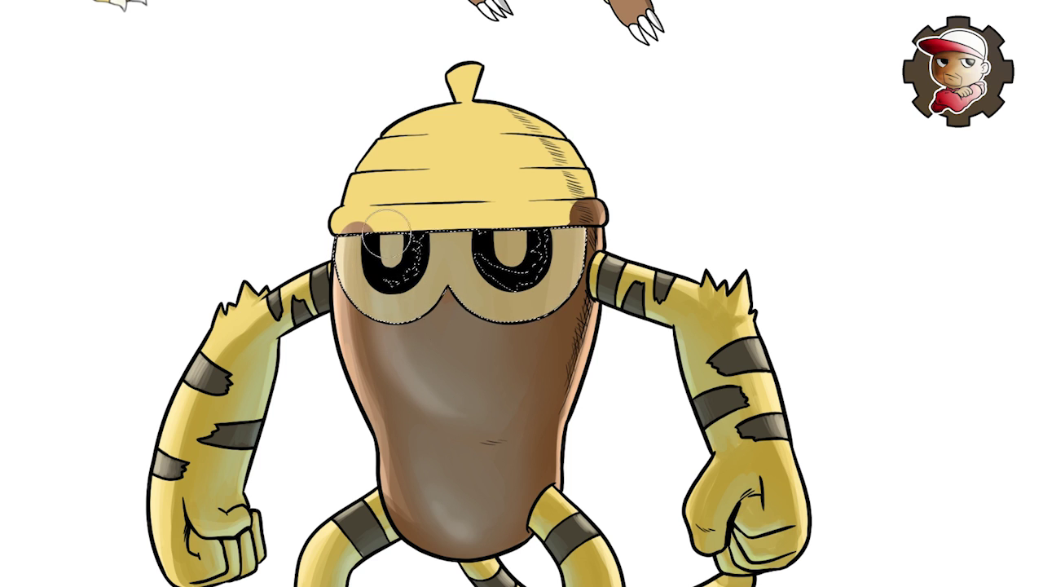
pyautogui.hotkey('ctrl', '-')
pyautogui.hotkey('ctrl', '+')
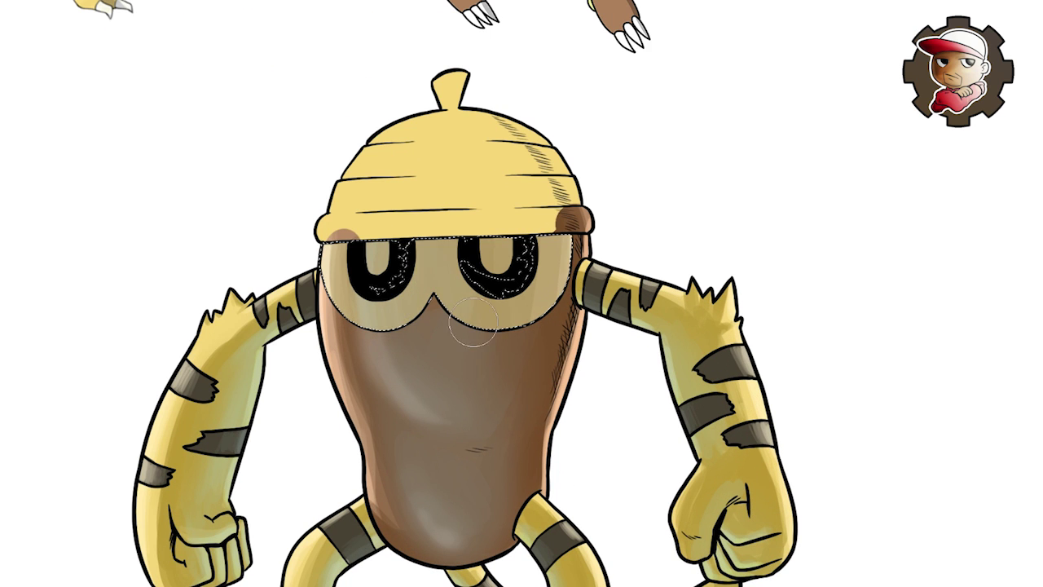
# Step: Blend the tan shading along the outer and lower edges of the eye areas and clear the selection
pyautogui.moveTo(377, 232); pyautogui.dragTo(353, 306)
pyautogui.press('Return')
pyautogui.moveTo(456, 350); pyautogui.dragTo(528, 369)
pyautogui.hotkey('ctrl', '-')
pyautogui.hotkey('ctrl', '+')
pyautogui.moveTo(572, 270); pyautogui.dragTo(604, 297)
pyautogui.hotkey('ctrl', 'd')
# Step: Sample the grey from the Seedot reference's cap and paint the character's whole hat with it
pyautogui.hotkey('ctrl', '-')
pyautogui.hotkey('ctrl', '-')
pyautogui.hotkey('ctrl', '+')
pyautogui.moveTo(510, 275); pyautogui.dragTo(519, 342)
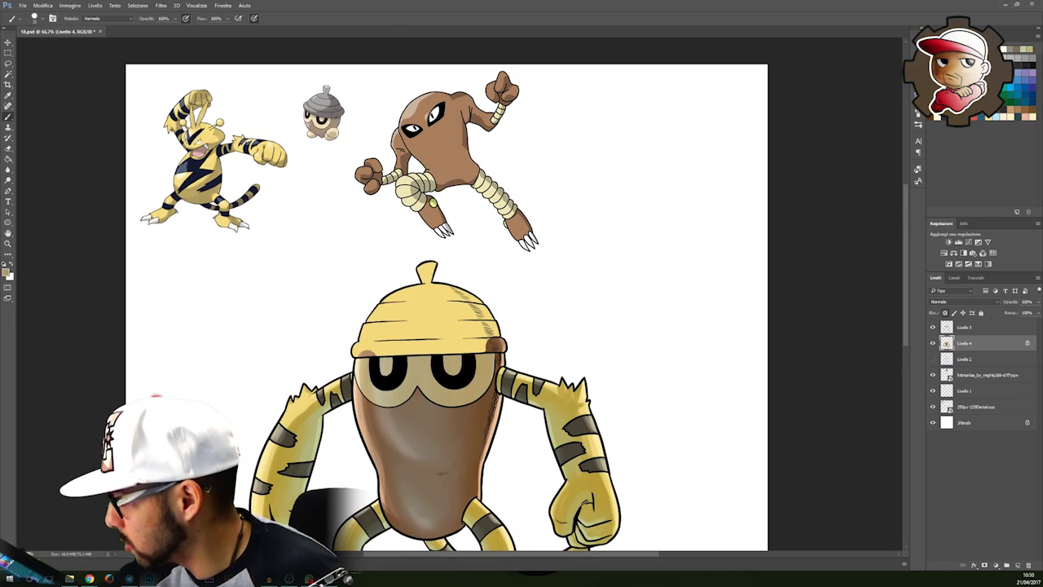
pyautogui.keyDown('alt'); pyautogui.click(323, 106); pyautogui.keyUp('alt')
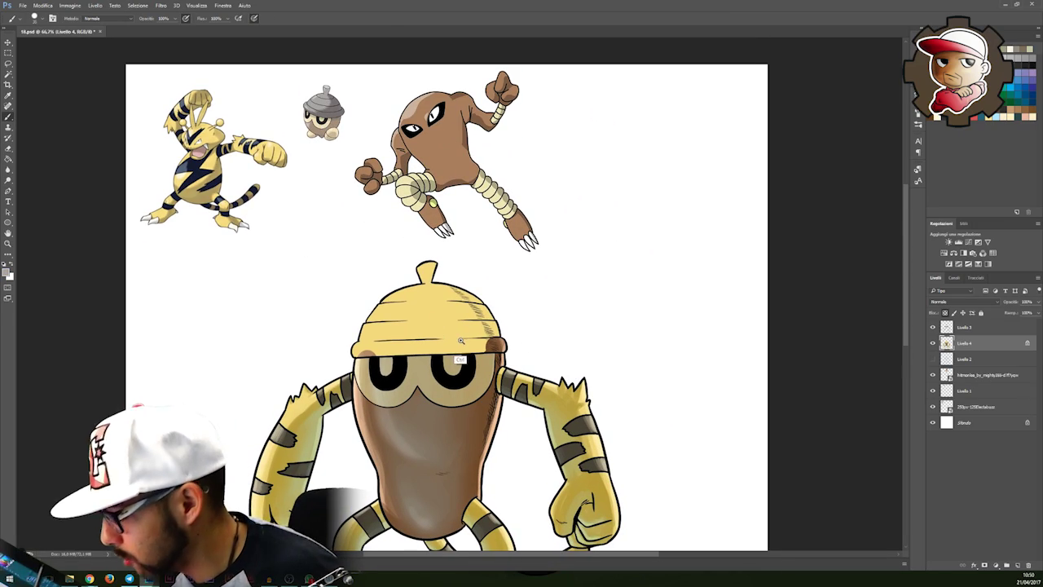
pyautogui.scroll(1, 460, 342)
pyautogui.moveTo(328, 318)
pyautogui.mouseDown()
pyautogui.moveTo(407, 306)
pyautogui.moveTo(336, 312)
pyautogui.moveTo(379, 352)
pyautogui.moveTo(407, 334)
pyautogui.moveTo(407, 306)
pyautogui.moveTo(331, 282)
pyautogui.moveTo(498, 288)
pyautogui.moveTo(350, 242)
pyautogui.moveTo(483, 250)
pyautogui.moveTo(435, 233)
pyautogui.moveTo(364, 340)
pyautogui.moveTo(538, 350)
pyautogui.mouseUp()
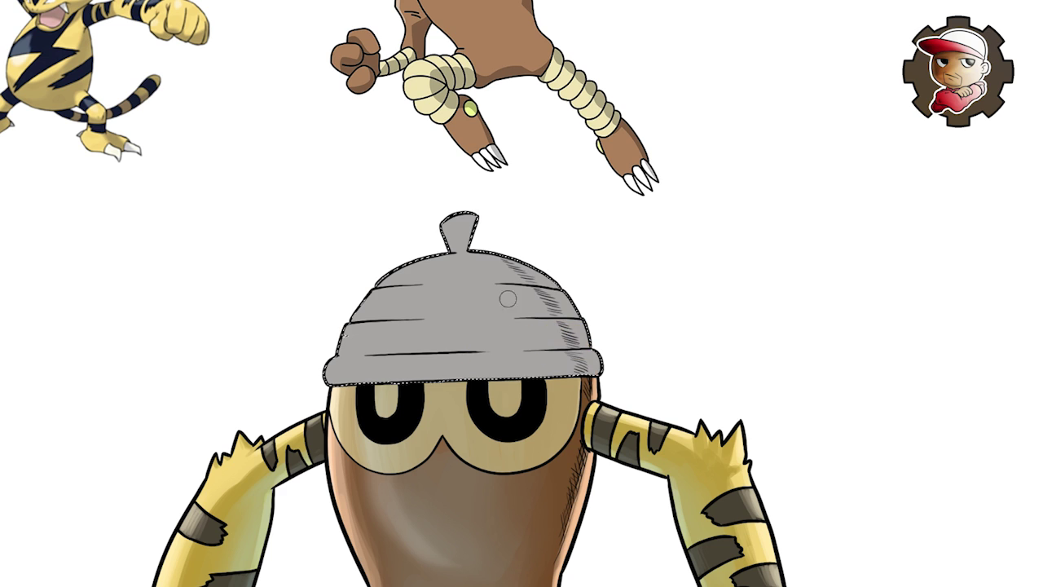
# Step: Choose darker greys and shade the hat's stem, dome and ribbed bands inside the selection
pyautogui.click(676, 340)
pyautogui.click(558, 352)
pyautogui.click(766, 277)
pyautogui.moveTo(458, 245); pyautogui.dragTo(462, 226)
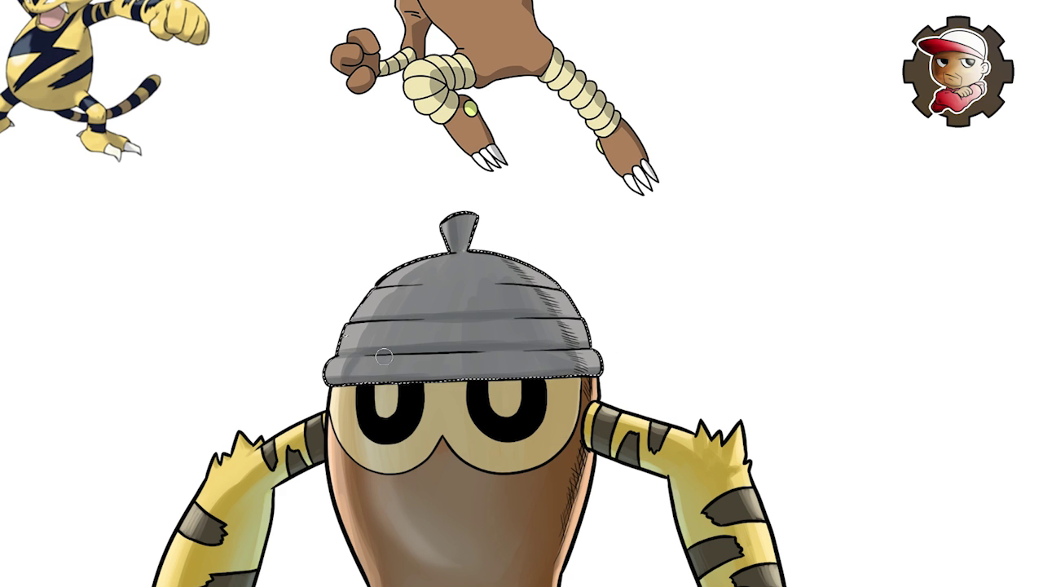
pyautogui.moveTo(421, 284); pyautogui.dragTo(435, 329)
pyautogui.click(766, 277)
pyautogui.moveTo(473, 281)
pyautogui.mouseDown()
pyautogui.moveTo(486, 359)
pyautogui.moveTo(471, 312)
pyautogui.moveTo(421, 244)
pyautogui.mouseUp()
pyautogui.moveTo(440, 379)
pyautogui.mouseDown()
pyautogui.moveTo(435, 328)
pyautogui.moveTo(512, 319)
pyautogui.mouseUp()
# Step: Choose a light grey, add highlights along the hat's edges and bands, and clear the selection
pyautogui.click(10, 322)
pyautogui.click(460, 267)
pyautogui.click(766, 278)
pyautogui.moveTo(352, 310); pyautogui.dragTo(333, 369)
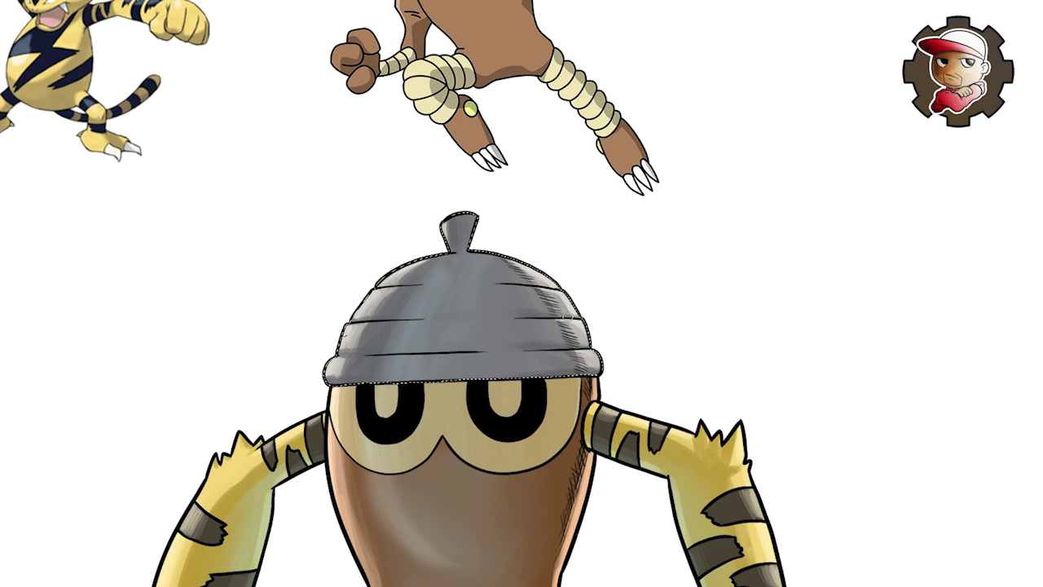
pyautogui.hotkey('ctrl', '0')
pyautogui.hotkey('ctrl', 'd')
pyautogui.hotkey('ctrl', '+')
pyautogui.moveTo(356, 293); pyautogui.dragTo(375, 261)
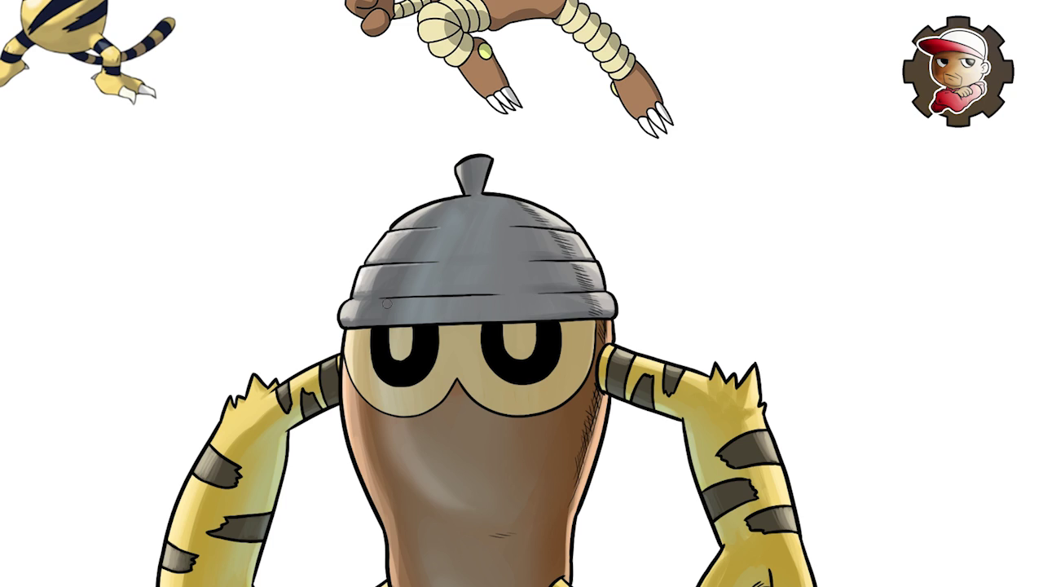
pyautogui.hotkey('ctrl', '-')
pyautogui.hotkey('ctrl', '+')
pyautogui.hotkey('ctrl', '-')
pyautogui.hotkey('ctrl', '-')
pyautogui.hotkey('ctrl', '+')
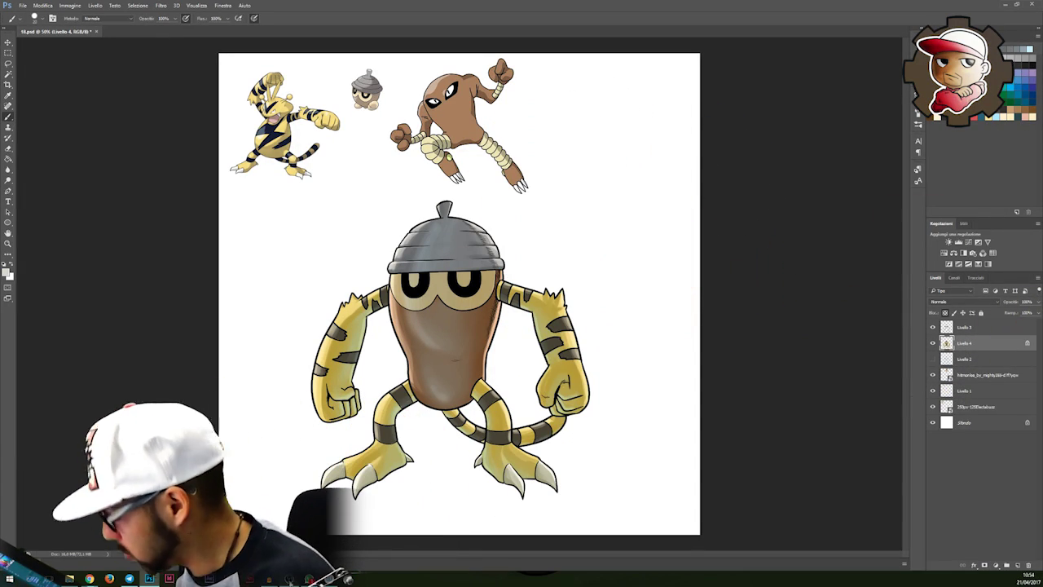
pyautogui.click(271, 579)
pyautogui.click(713, 28)
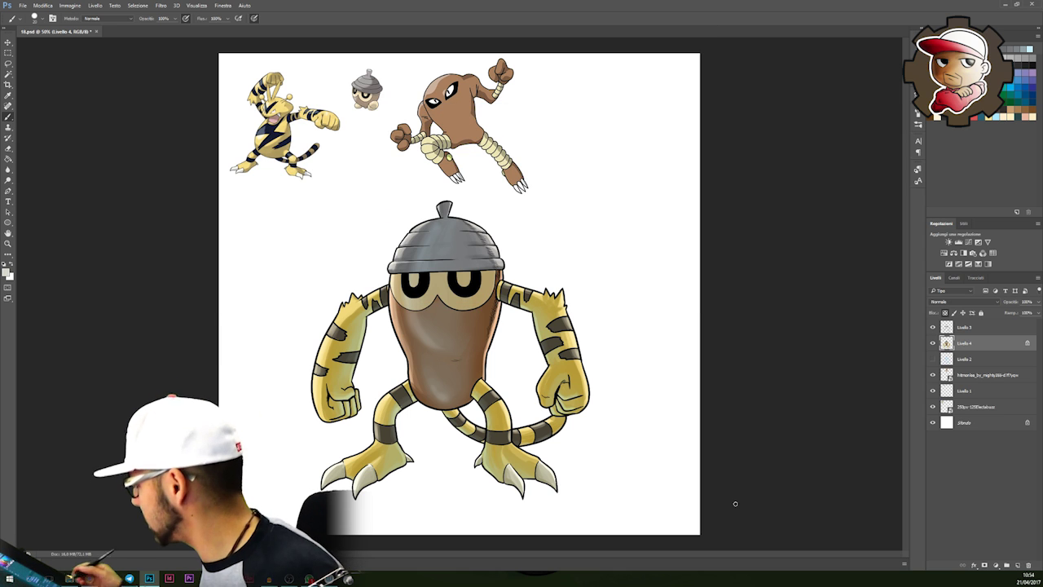
# Step: Delete the three layers holding the Electabuzz, Seedot and Hitmonlee reference images
pyautogui.click(965, 377)
pyautogui.keyDown('shift'); pyautogui.click(970, 405); pyautogui.keyUp('shift')
pyautogui.press('Delete')
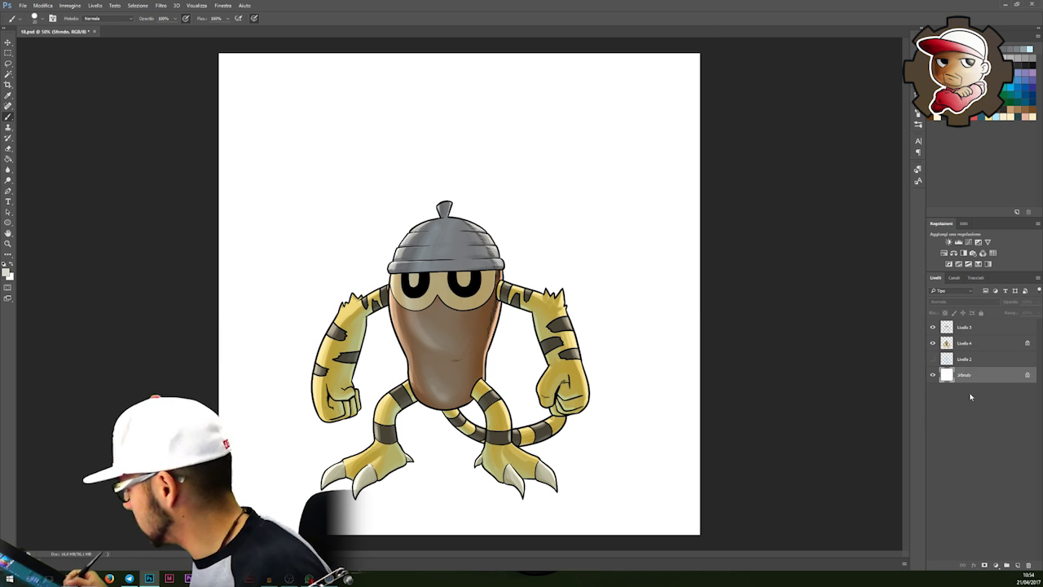
# Step: Select the character's line art and colour layers together and enlarge the character to fill the canvas
pyautogui.click(969, 348)
pyautogui.keyDown('shift'); pyautogui.click(971, 327); pyautogui.keyUp('shift')
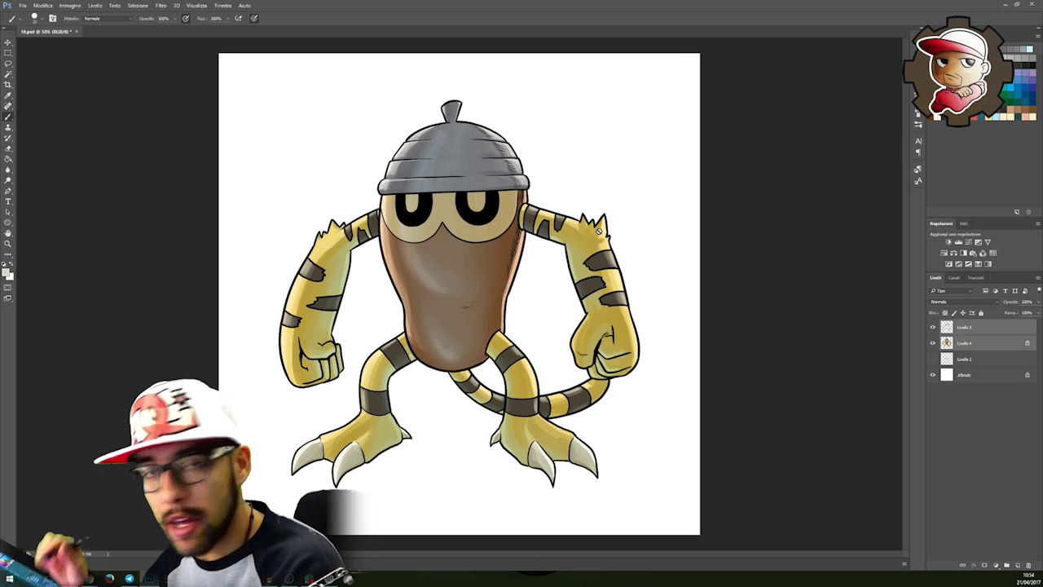
# Step: Add a new layer above the line art and sample a colour from the right-hand arm
pyautogui.click(1018, 564)
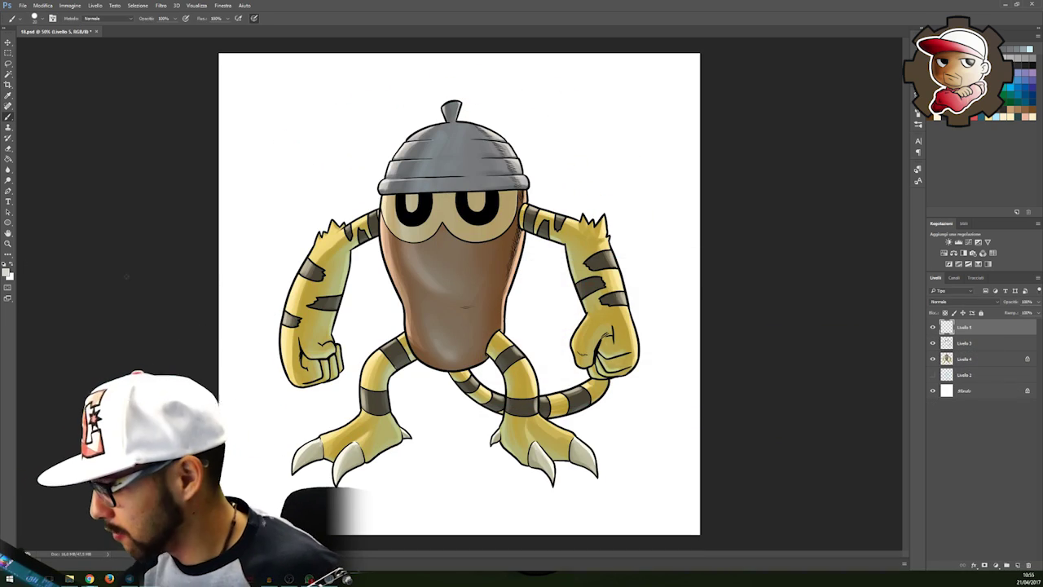
pyautogui.hotkey('ctrl', 'z')
pyautogui.keyDown('alt'); pyautogui.click(609, 297); pyautogui.keyUp('alt')
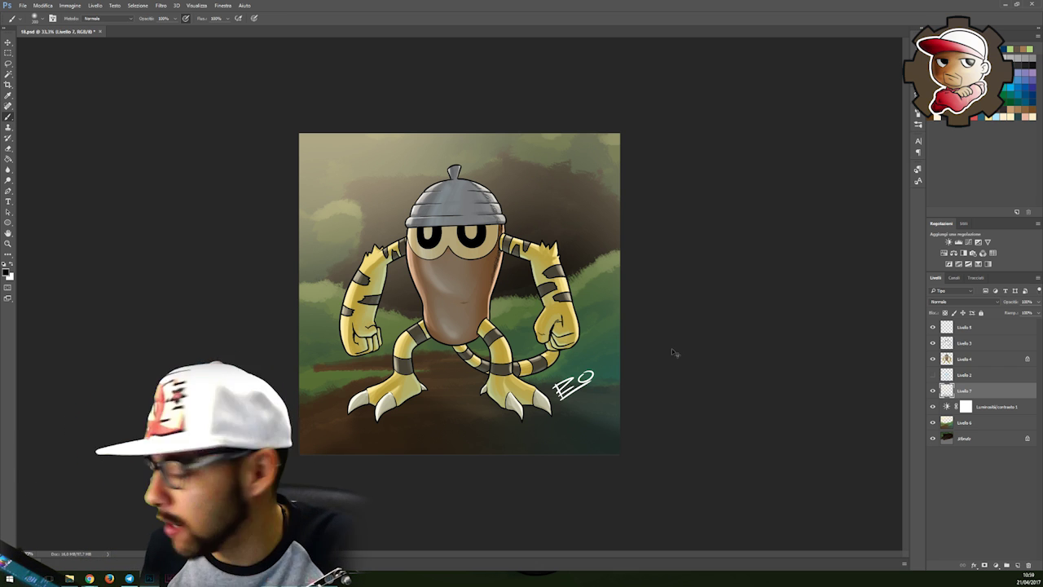
# Step: Save the illustration as a new Photoshop file named 19 in the SALUTI INSTAGRAM folder
pyautogui.hotkey('ctrl', 'shift', 's')
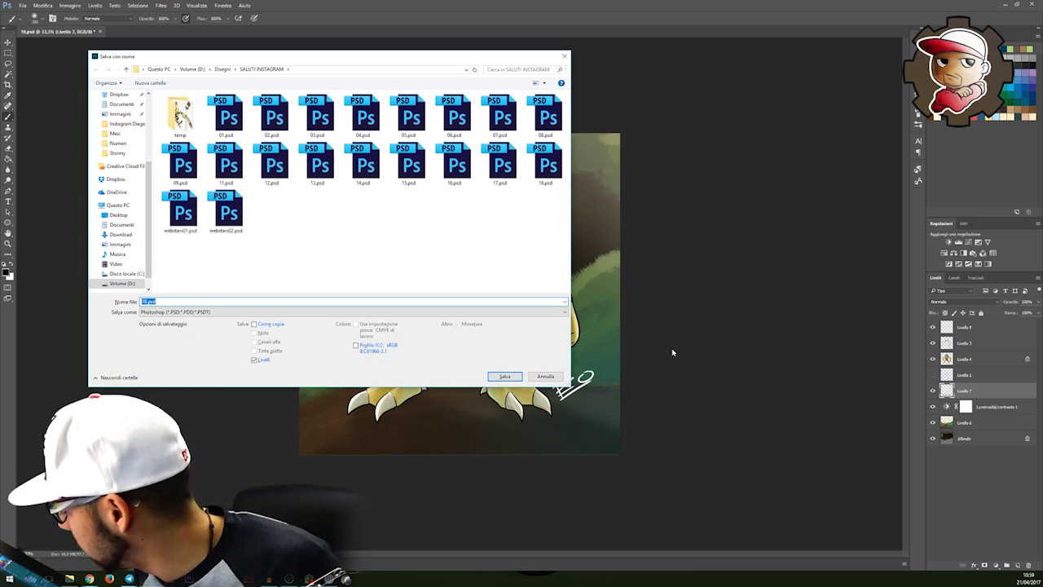
pyautogui.write('1')
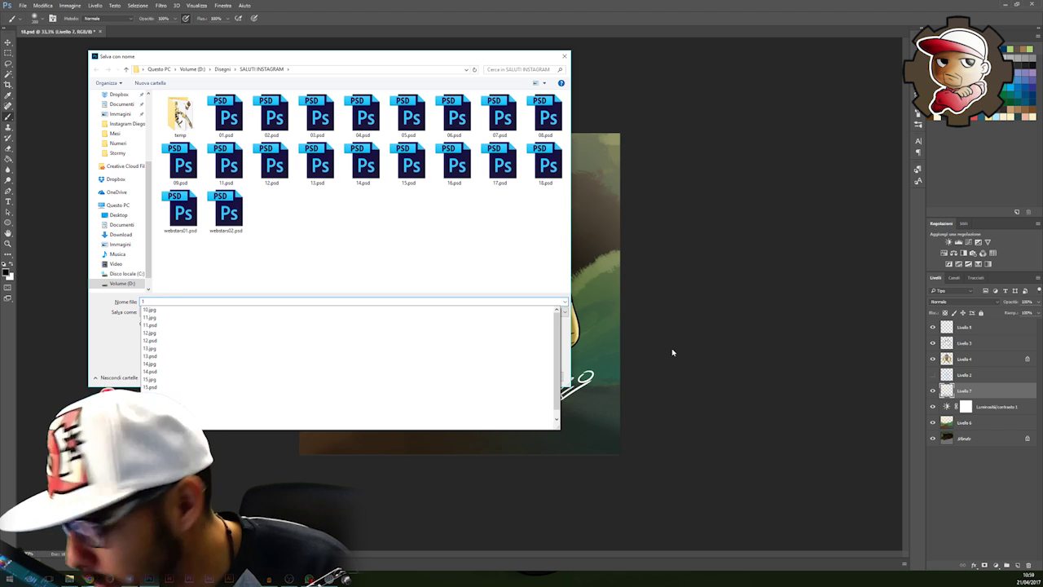
pyautogui.write('9')
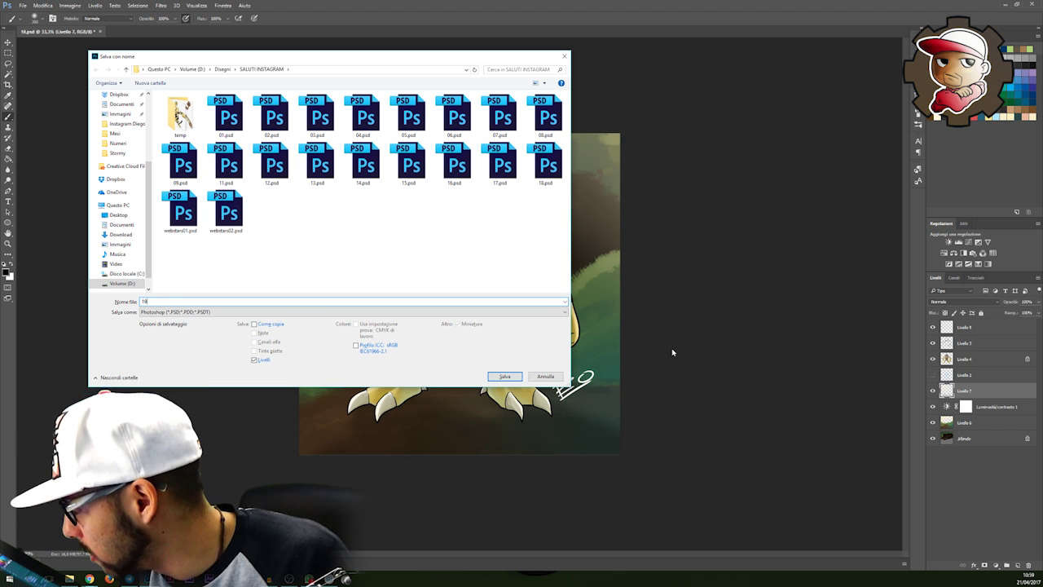
pyautogui.press('Return')
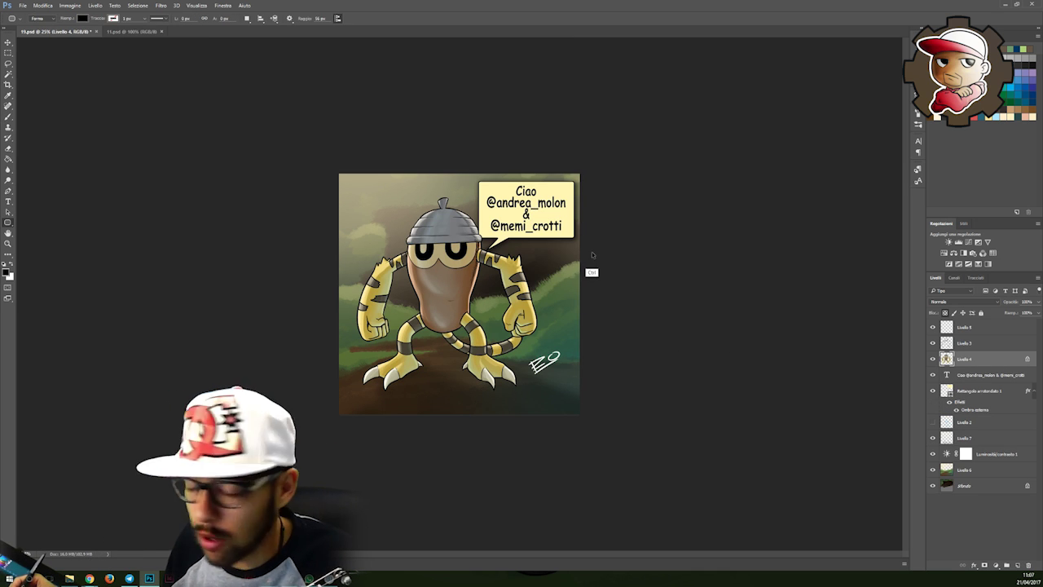
# Step: Start saving another version of 19.psd and open the choice of file formats
pyautogui.hotkey('ctrl', 'shift', 's')
pyautogui.click(209, 312)
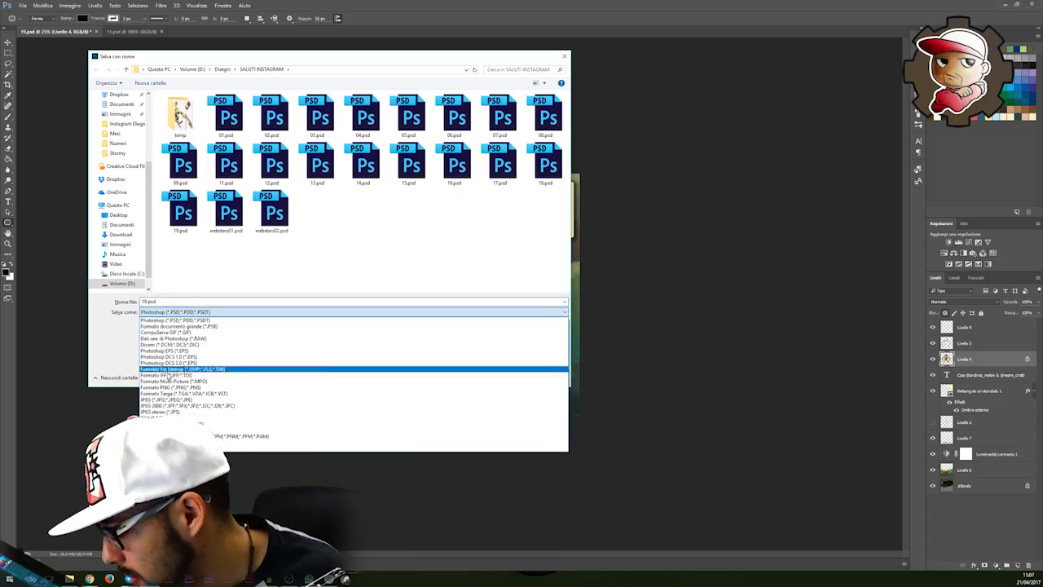